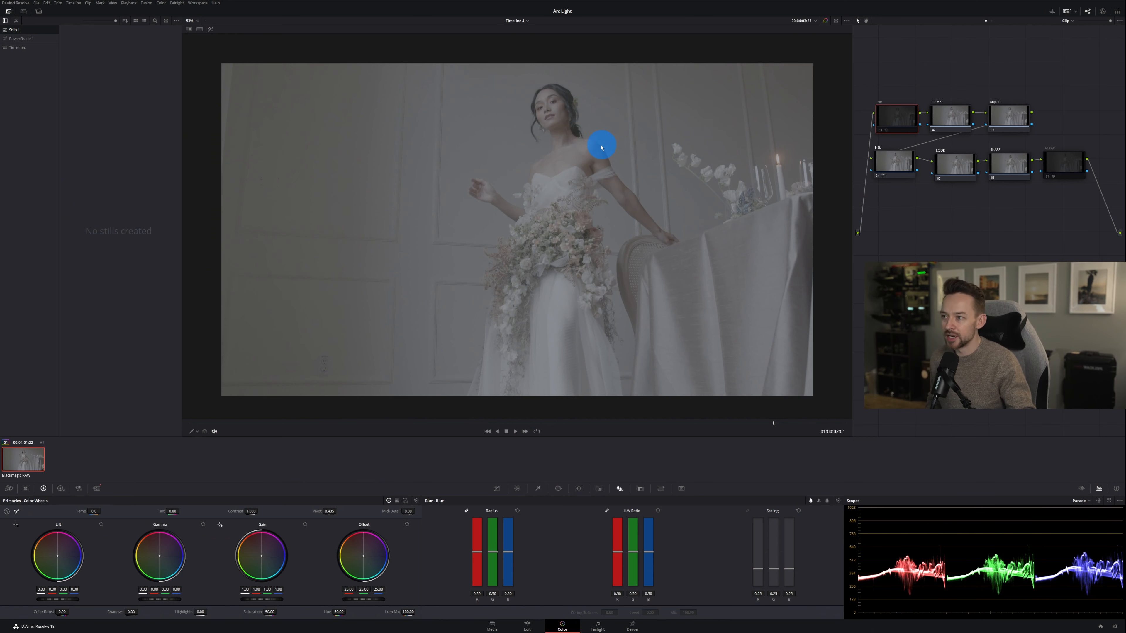
Move the playhead to 01:00:01:17 and review the project's color management settings without changing them.
{"action": "left_click_drag", "start_coordinate": [374, 423], "coordinate": [678, 417]}
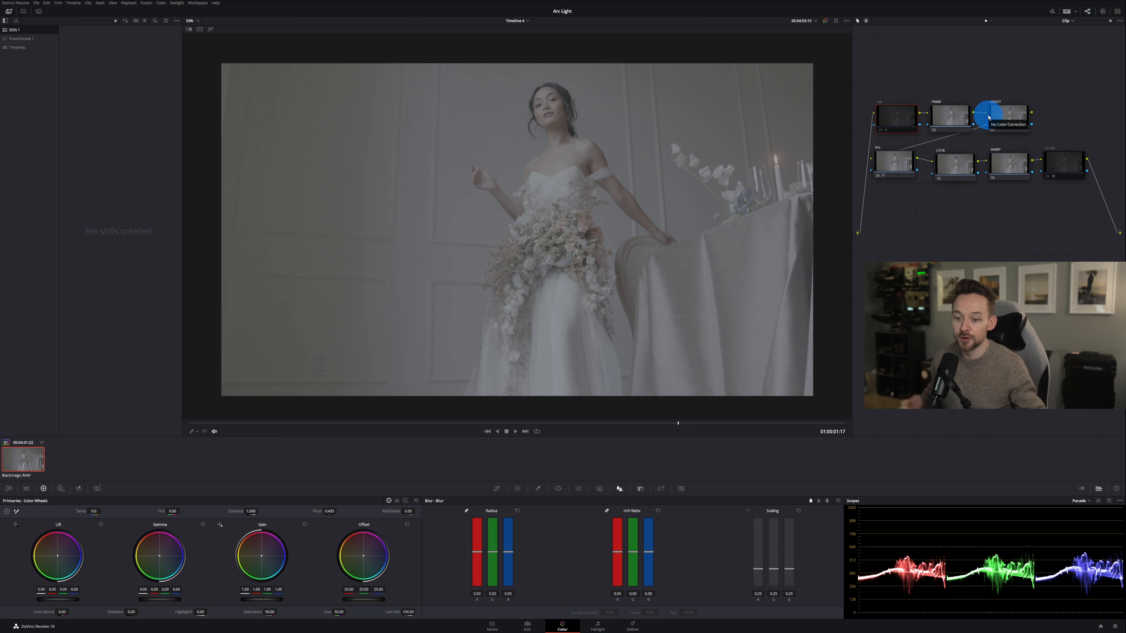
{"action": "left_click", "coordinate": [1115, 626]}
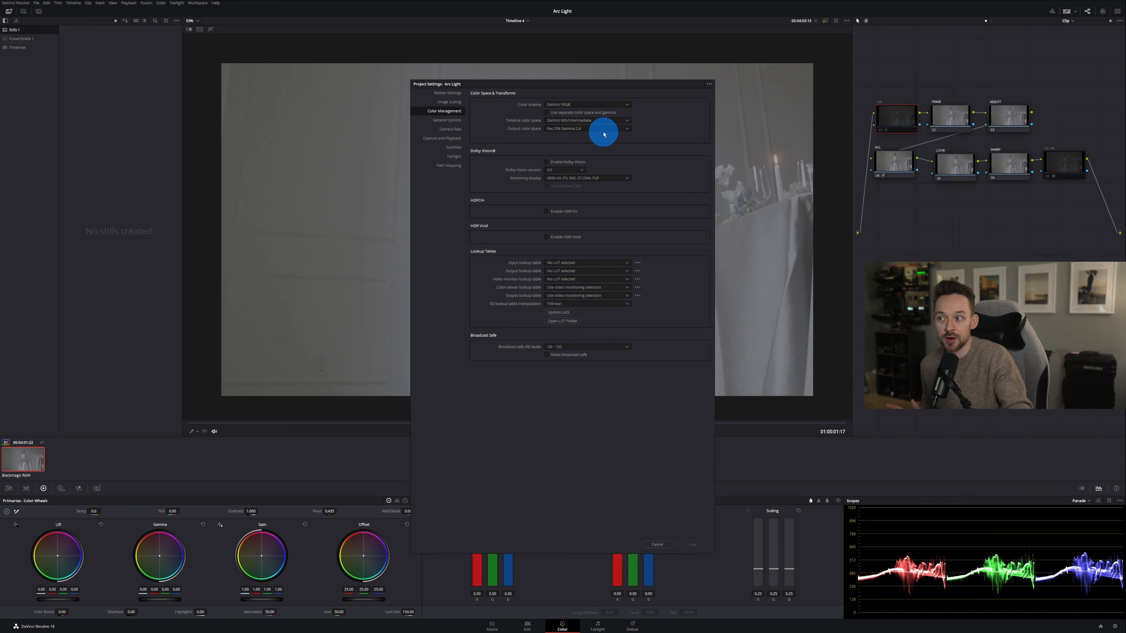
{"action": "left_click", "coordinate": [663, 543]}
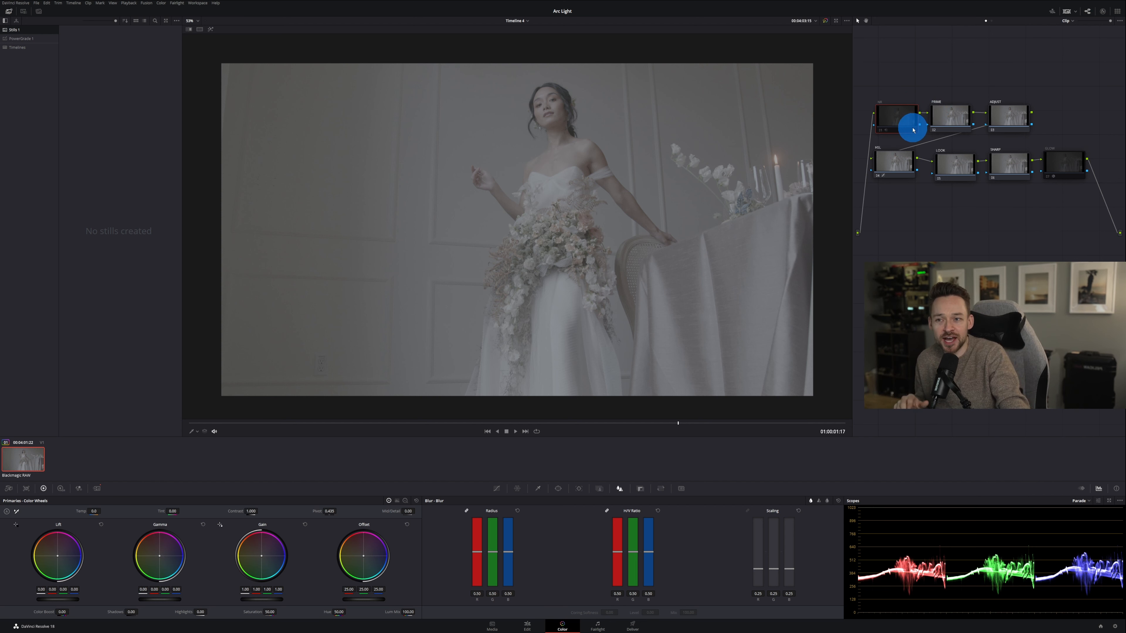
Examine each node of the clip's node tree in order, from the primaries node through ADJUST, LOOK and SHARP to the glow node.
{"action": "left_click", "coordinate": [958, 118]}
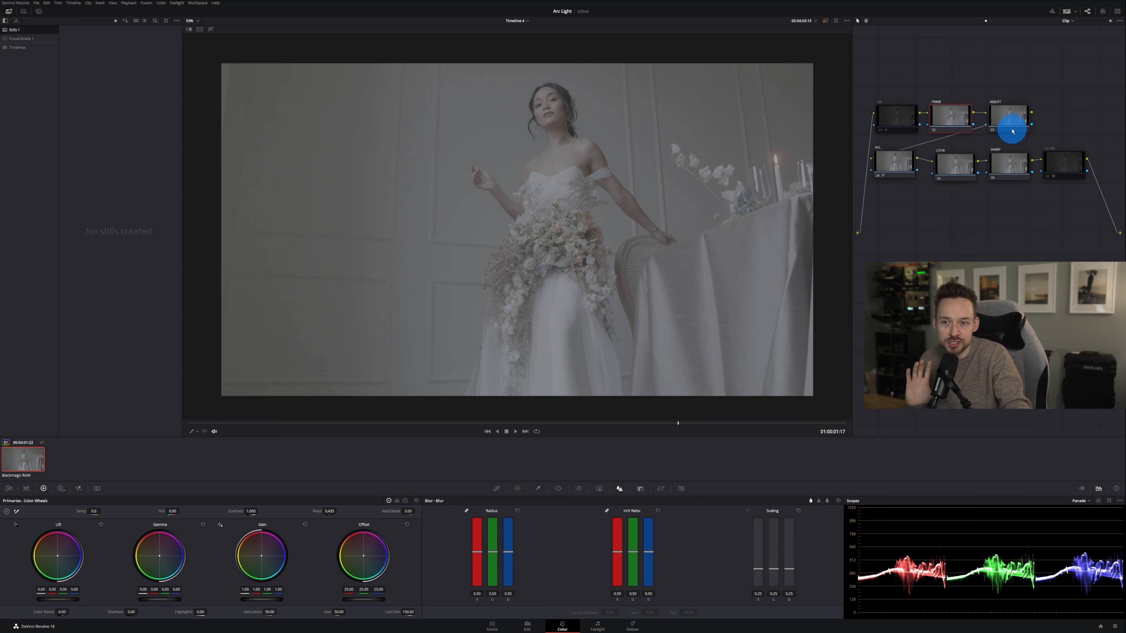
{"action": "left_click", "coordinate": [1008, 121]}
{"action": "left_click", "coordinate": [908, 161]}
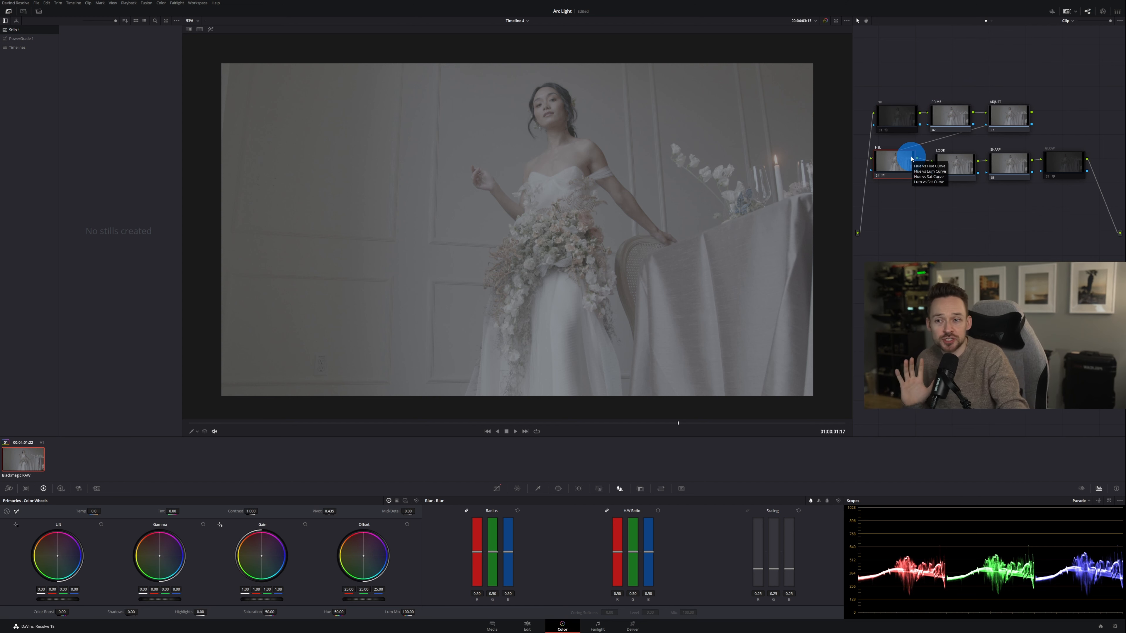
{"action": "left_click", "coordinate": [960, 172]}
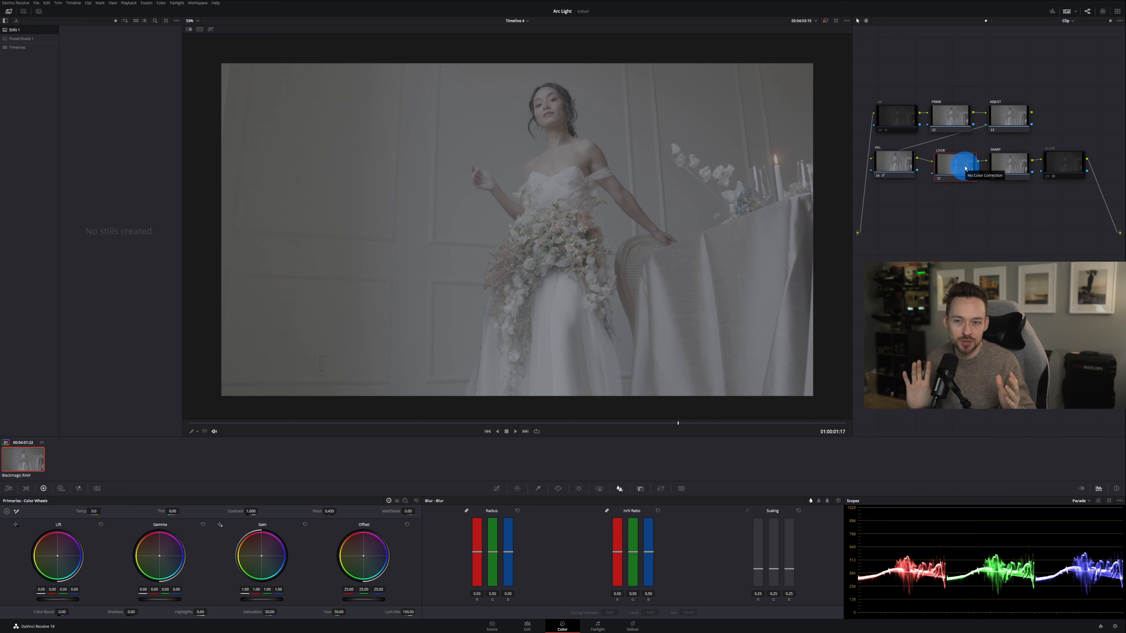
{"action": "left_click", "coordinate": [1020, 168]}
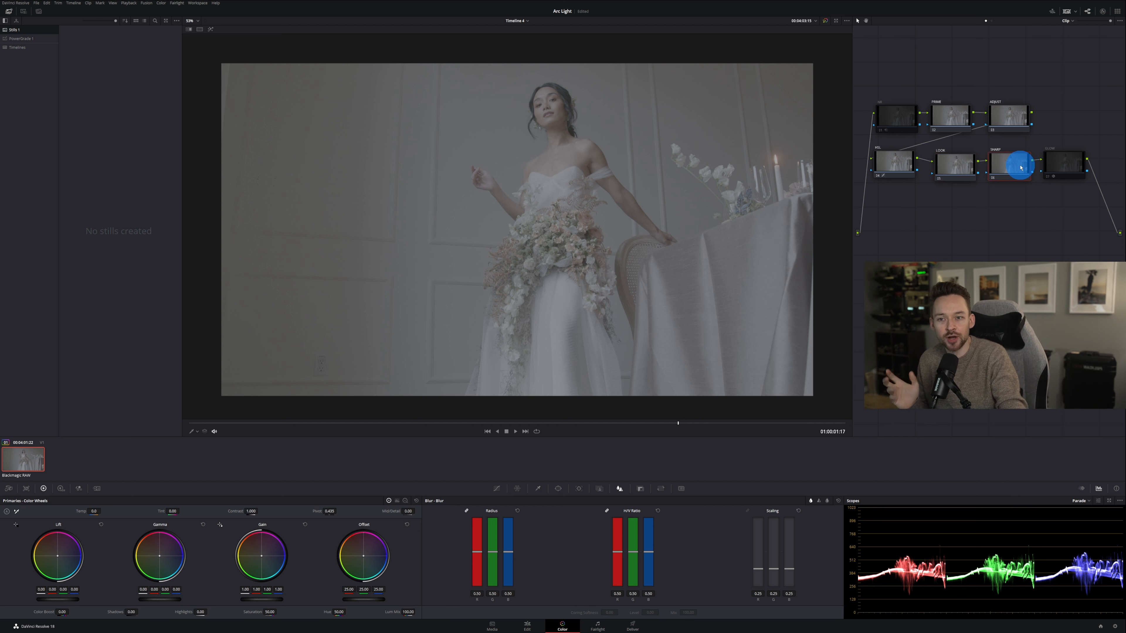
{"action": "left_click", "coordinate": [1064, 168]}
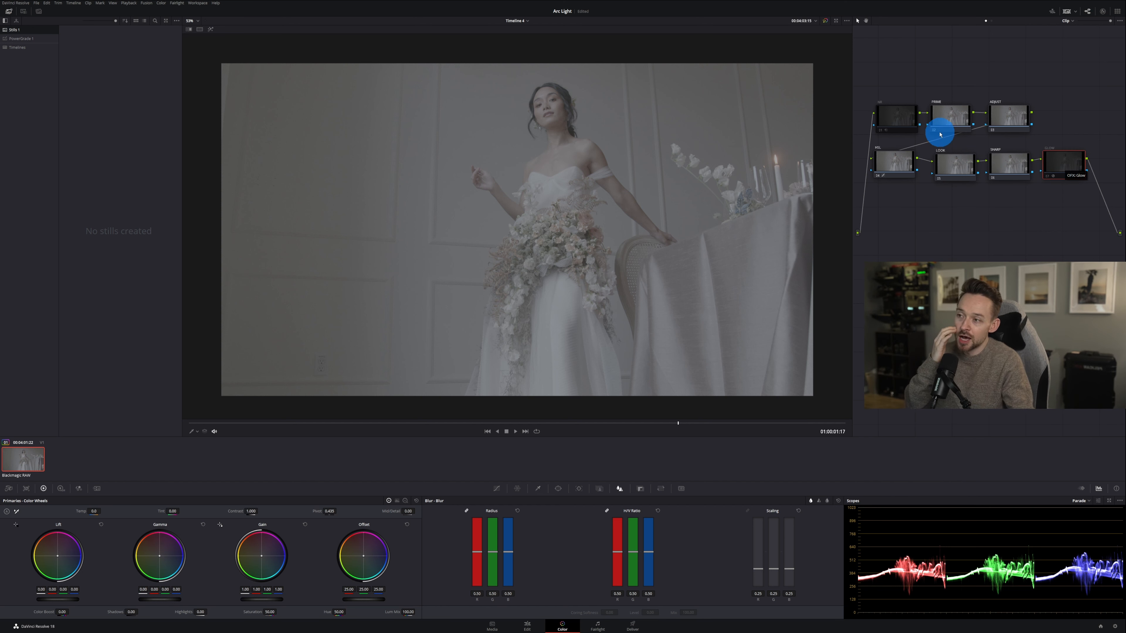
On the primaries node, raise contrast and saturation and lower the pivot, and compare the image with the node off and on.
{"action": "left_click", "coordinate": [943, 116]}
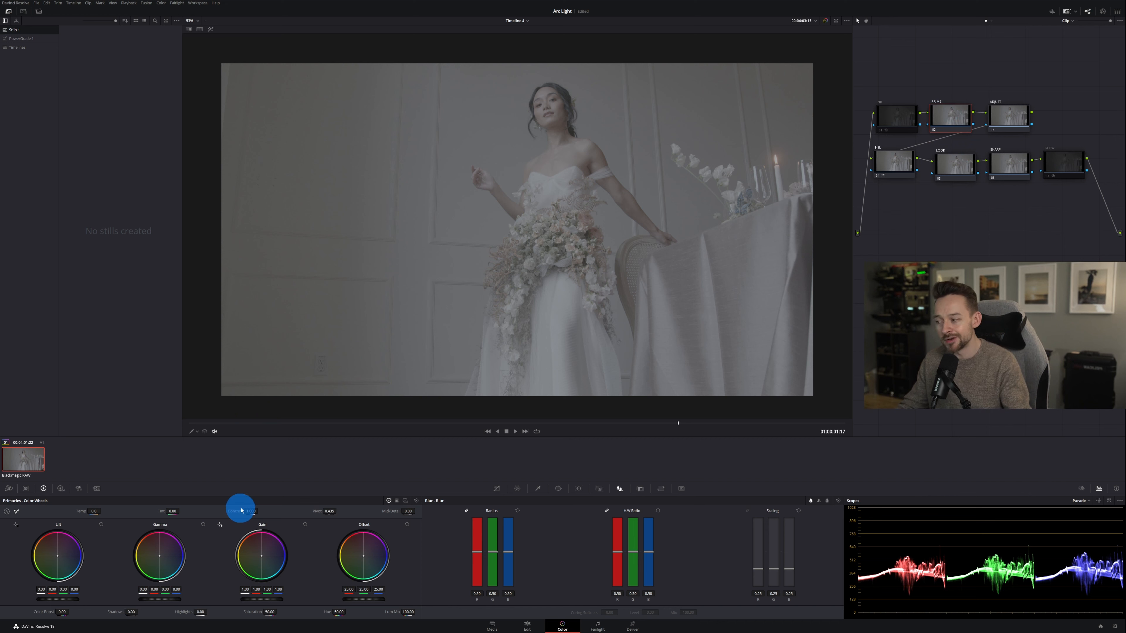
{"action": "left_click_drag", "start_coordinate": [241, 508], "coordinate": [241, 508]}
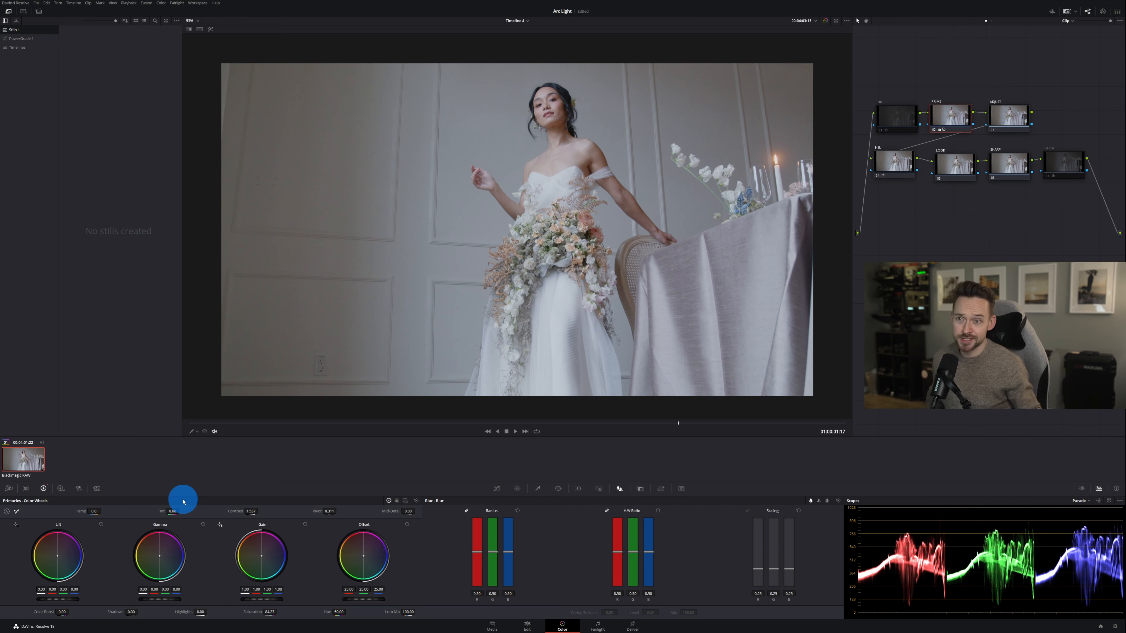
{"action": "key", "text": "ctrl+d"}
{"action": "key", "text": "ctrl+d"}
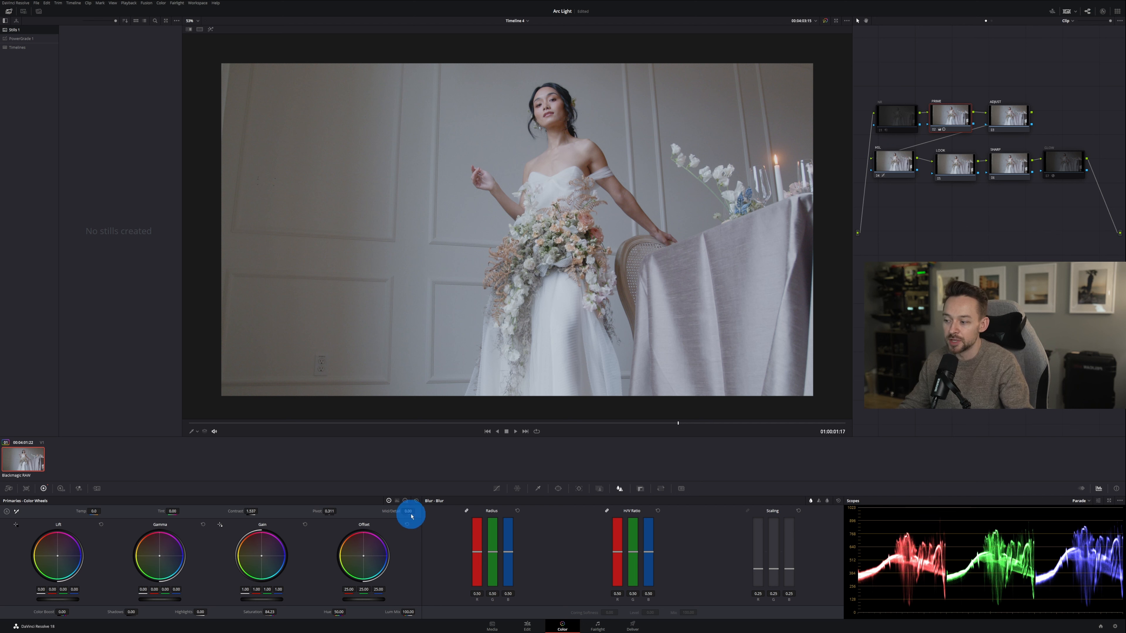
Lower the primaries node's midtone detail, set lift to -0.05 and gamma to 0.05, and compare the node off and on.
{"action": "left_click_drag", "start_coordinate": [410, 511], "coordinate": [406, 512]}
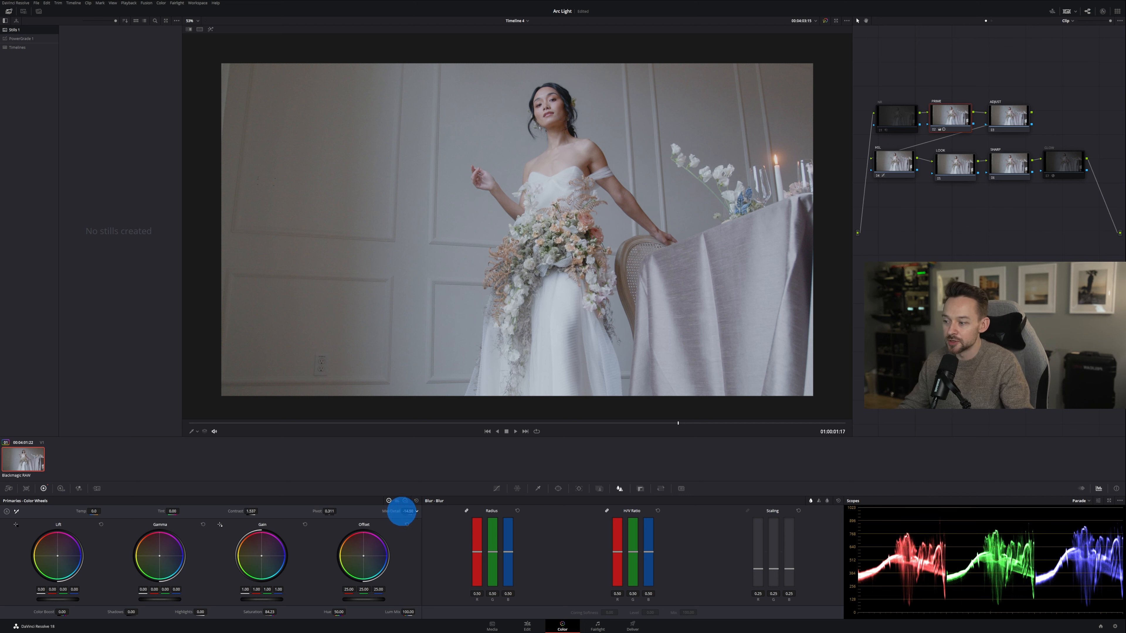
{"action": "left_click_drag", "start_coordinate": [401, 512], "coordinate": [408, 515]}
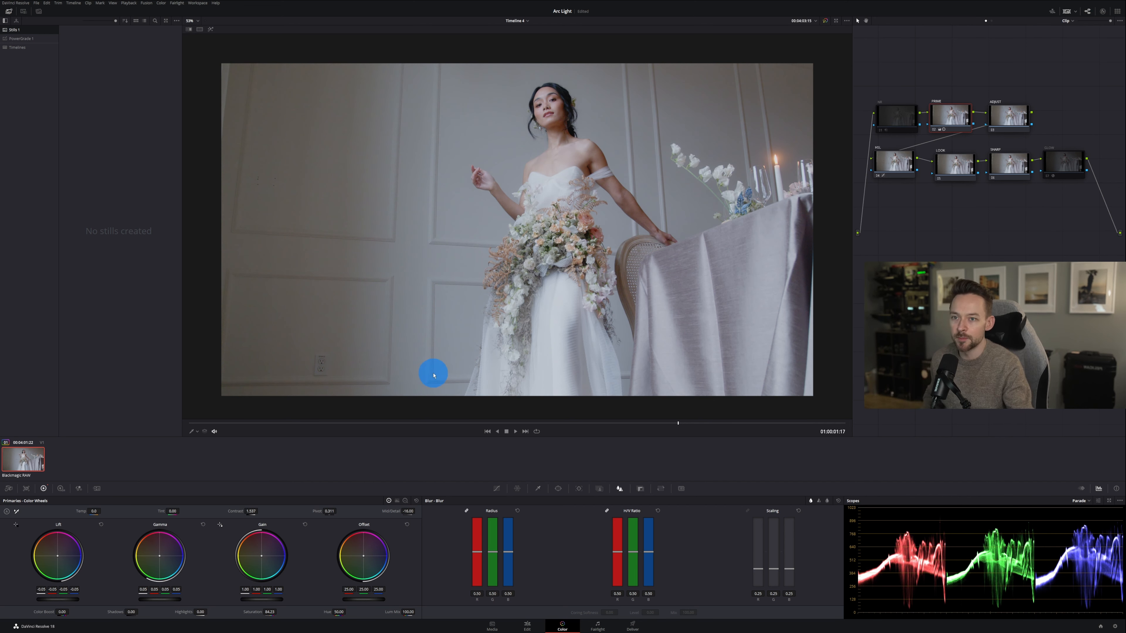
{"action": "key", "text": "ctrl+d"}
{"action": "key", "text": "ctrl+d"}
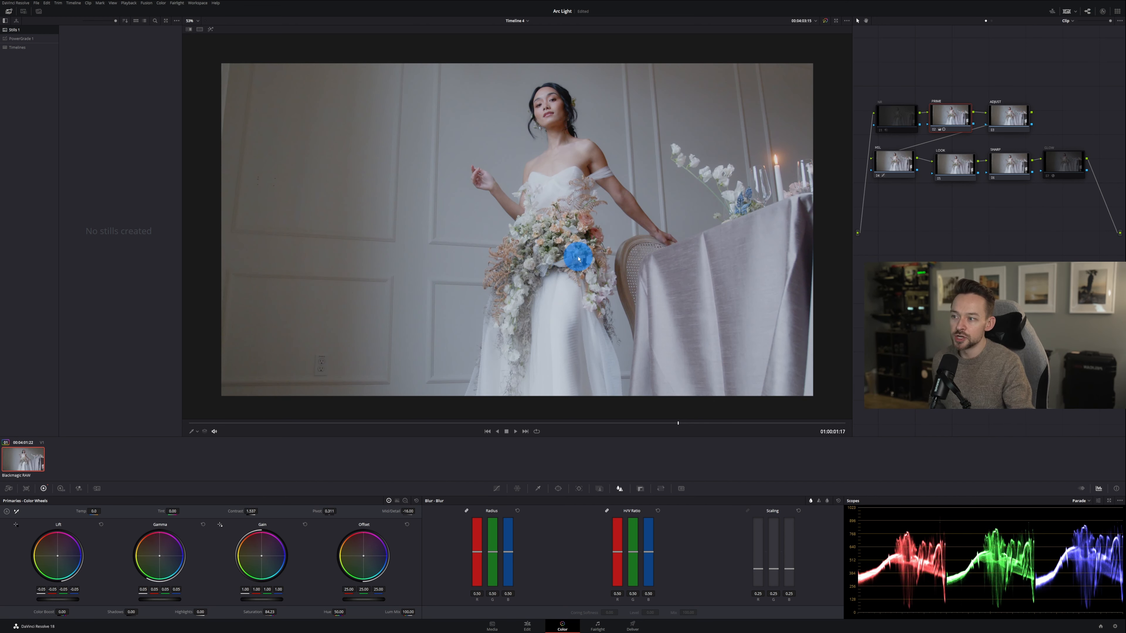
With the ADJUST node selected, fine-tune the clip's camera raw color temperature to 4125 and tint to 20.
{"action": "left_click", "coordinate": [986, 116]}
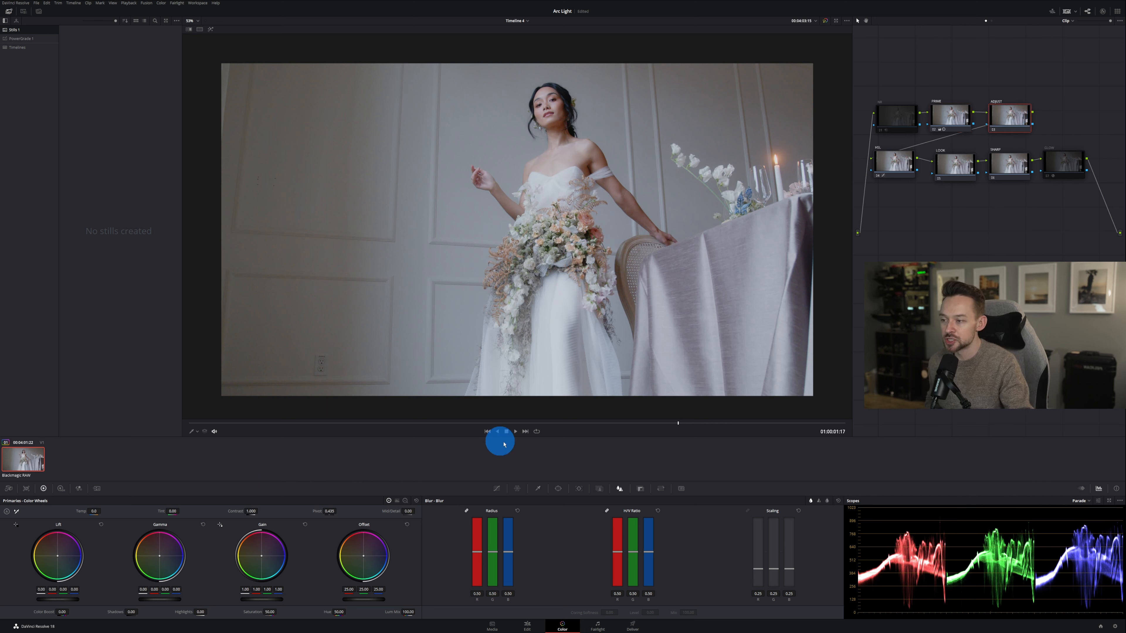
{"action": "left_click", "coordinate": [9, 488]}
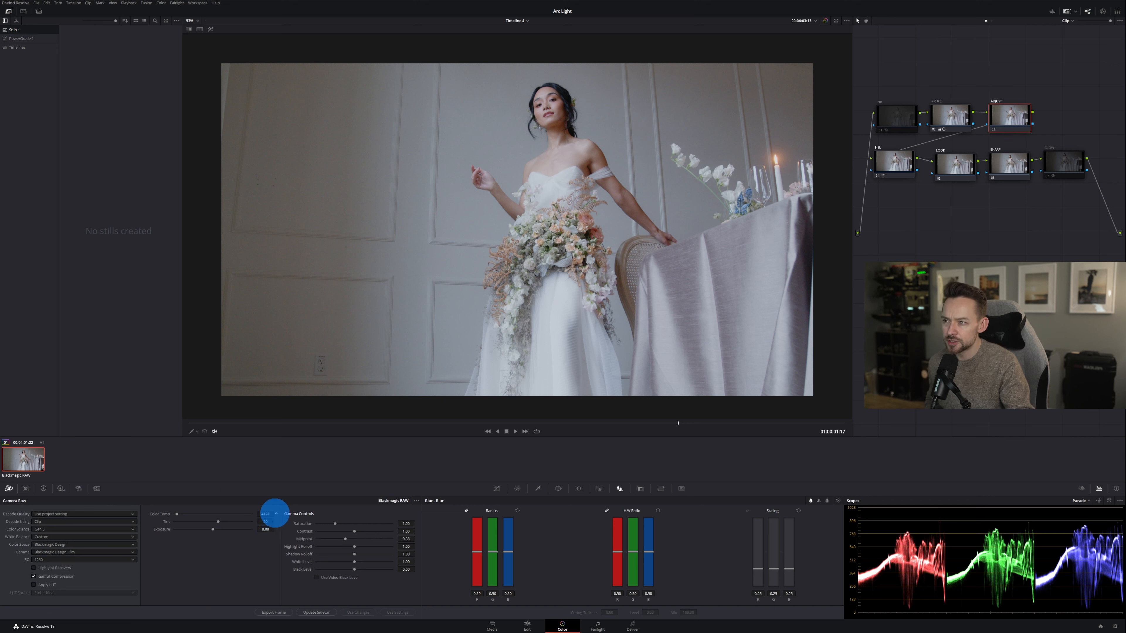
{"action": "left_click_drag", "start_coordinate": [289, 513], "coordinate": [247, 516]}
{"action": "left_click_drag", "start_coordinate": [267, 515], "coordinate": [275, 518]}
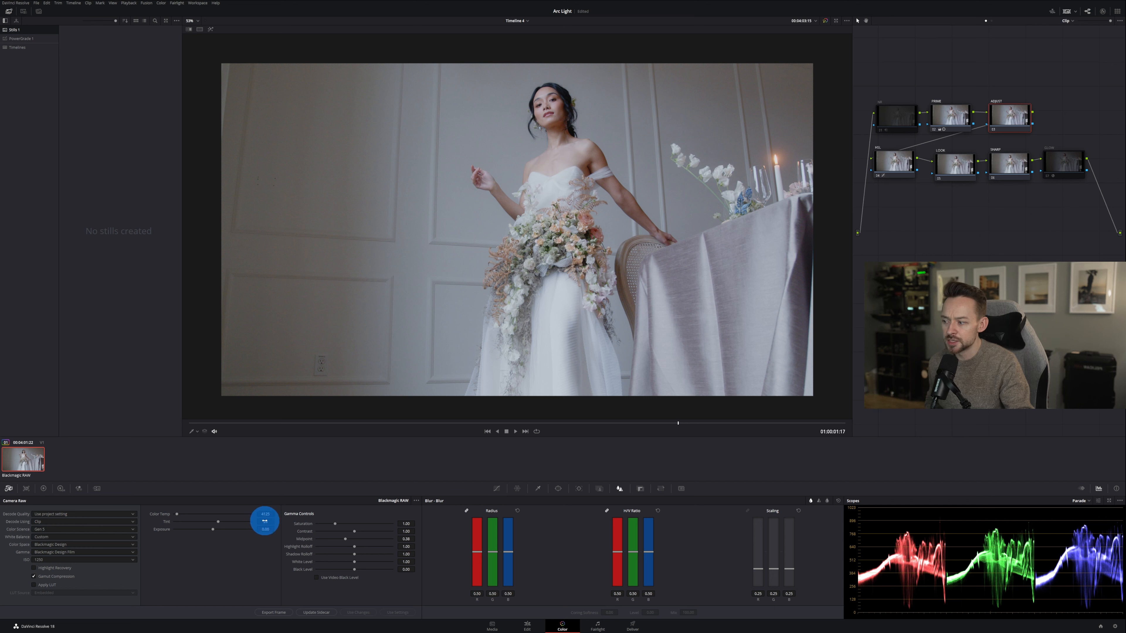
{"action": "left_click_drag", "start_coordinate": [262, 521], "coordinate": [267, 522]}
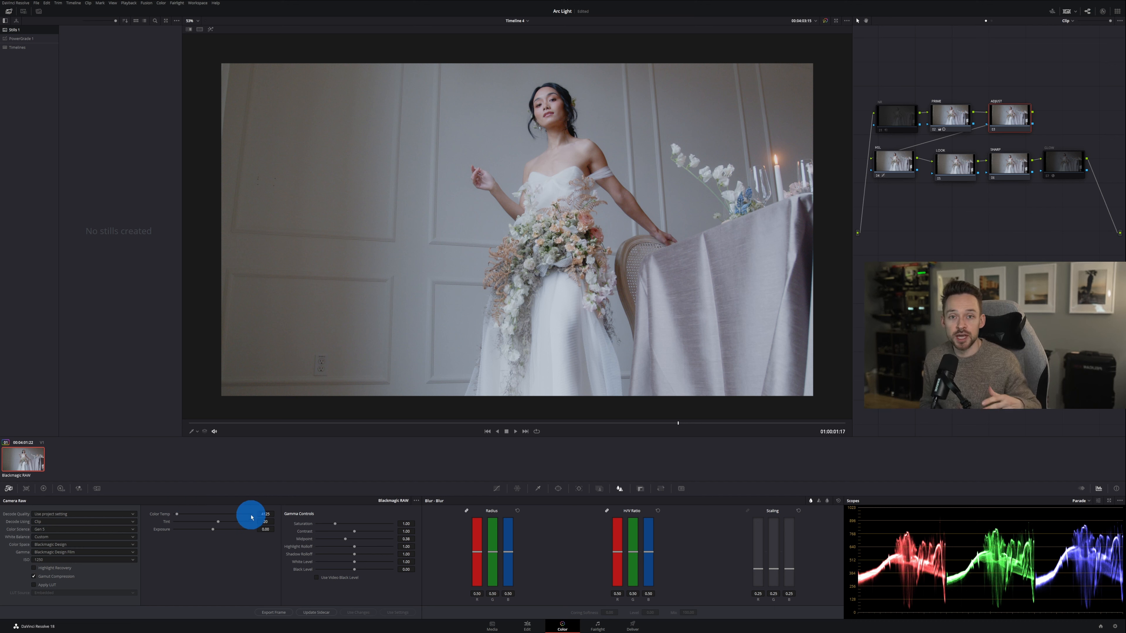
{"action": "left_click", "coordinate": [43, 489]}
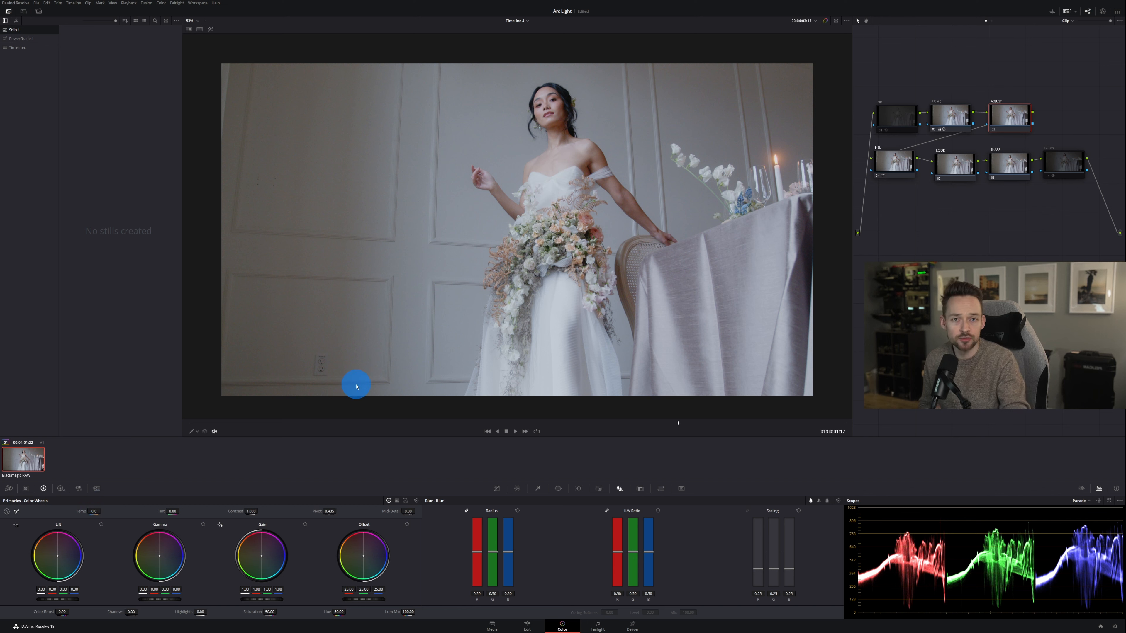
{"action": "left_click", "coordinate": [8, 488]}
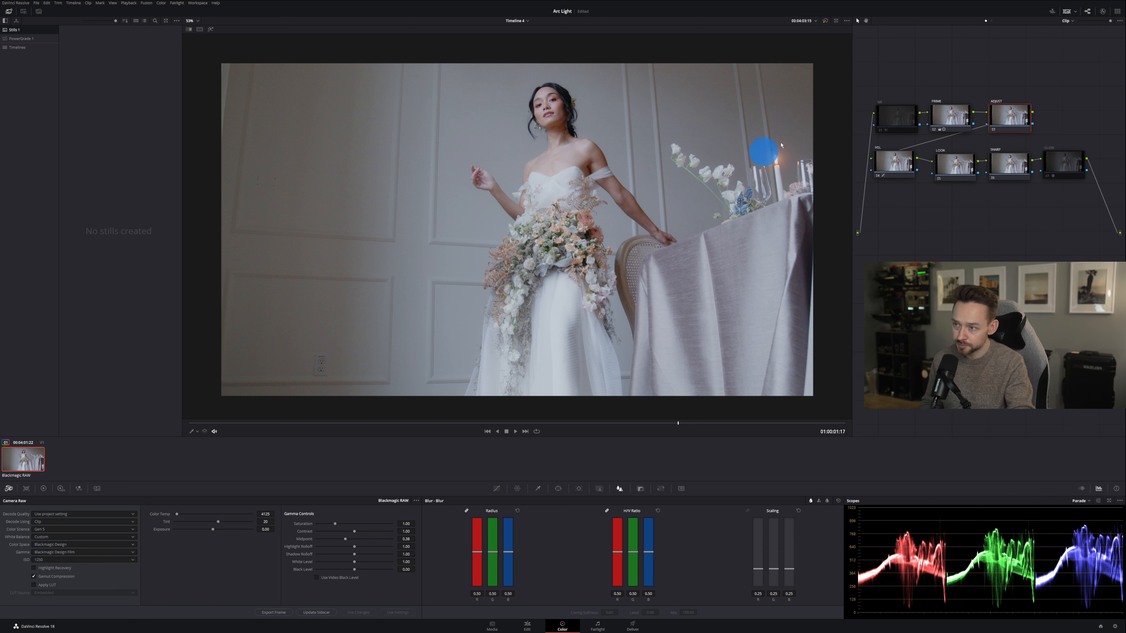
{"action": "left_click", "coordinate": [44, 490]}
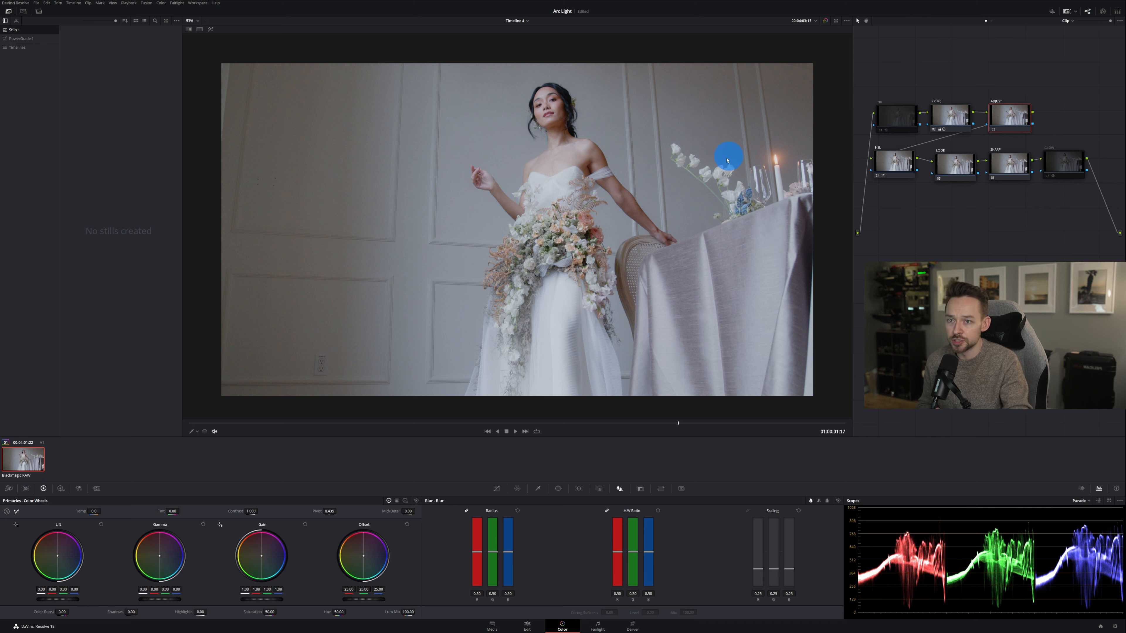
On the ADJUST node, pull the lower part of the custom curve down slightly to deepen the shadows.
{"action": "left_click", "coordinate": [497, 488]}
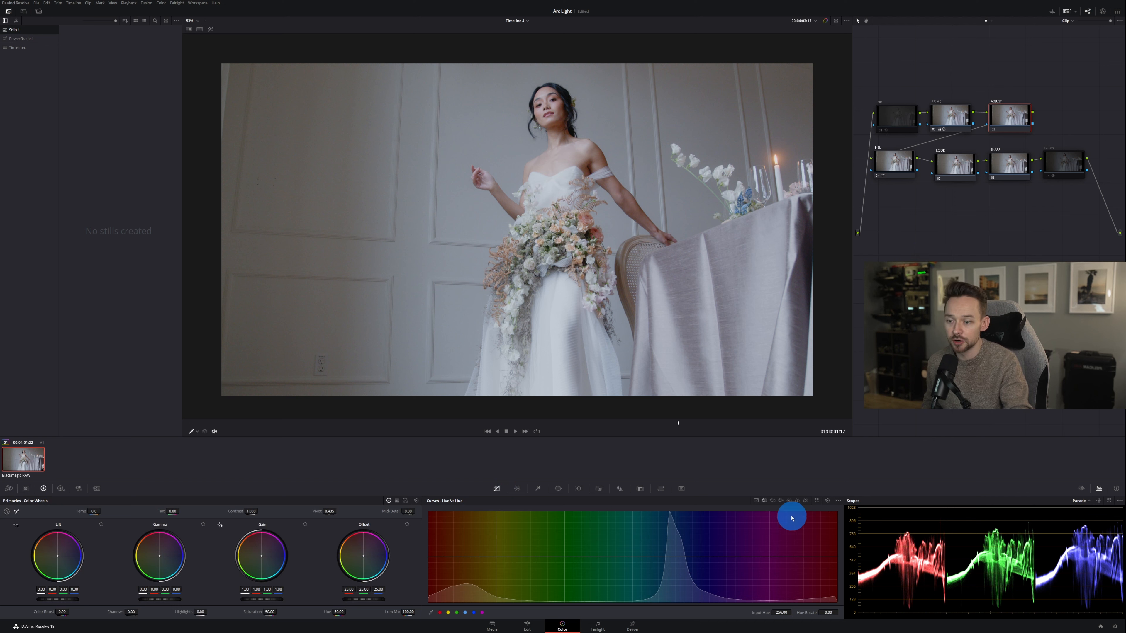
{"action": "left_click", "coordinate": [756, 501]}
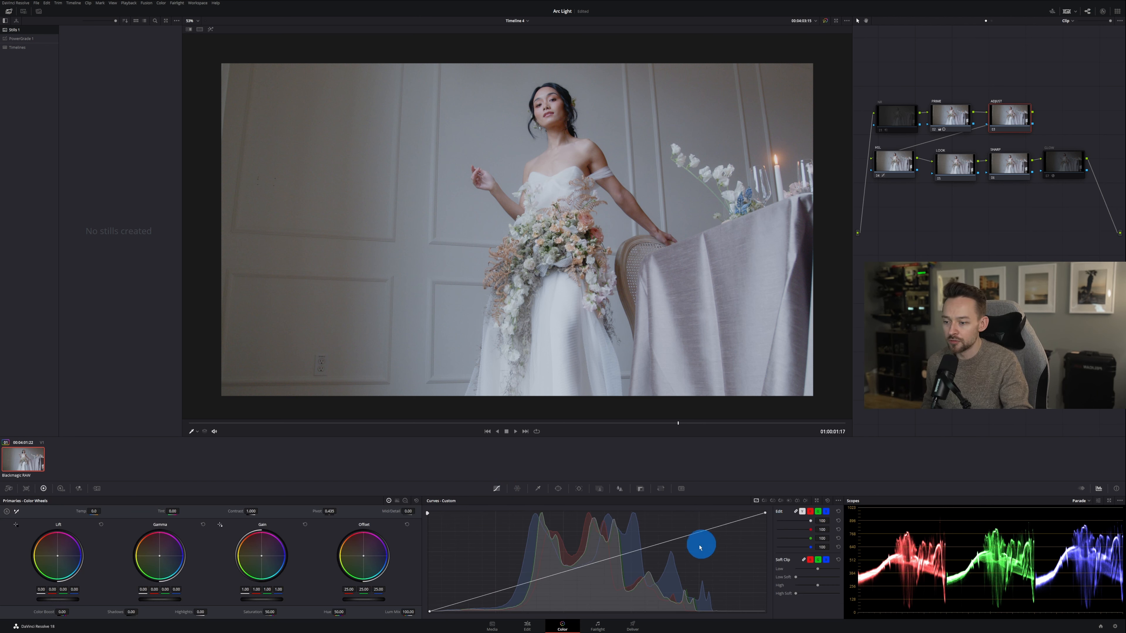
{"action": "left_click", "coordinate": [652, 546]}
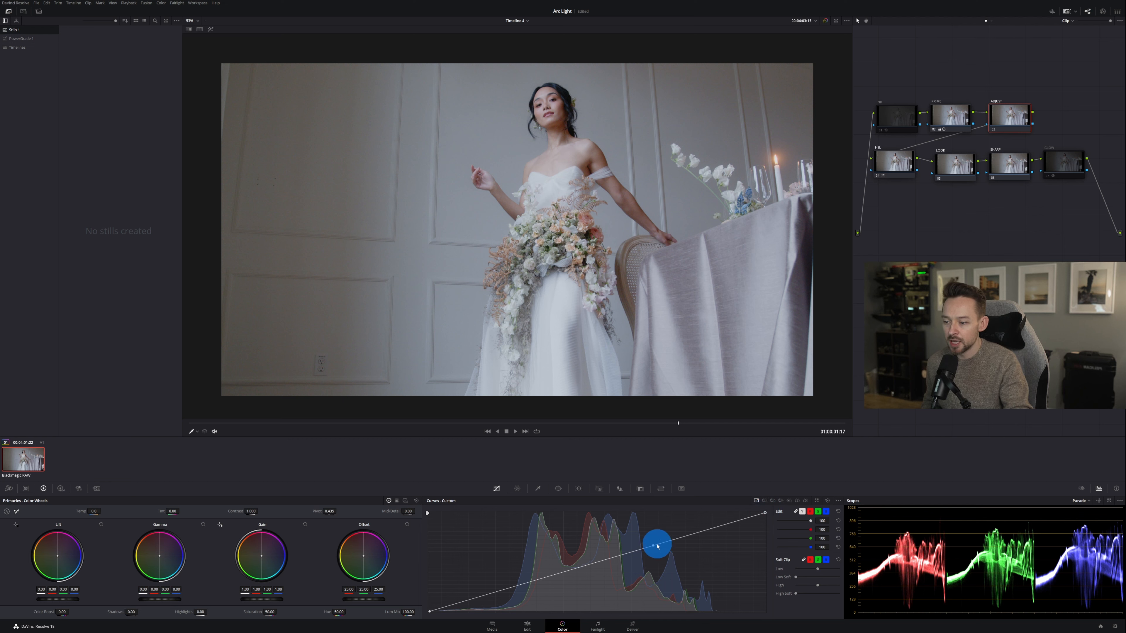
{"action": "left_click_drag", "start_coordinate": [650, 548], "coordinate": [641, 543]}
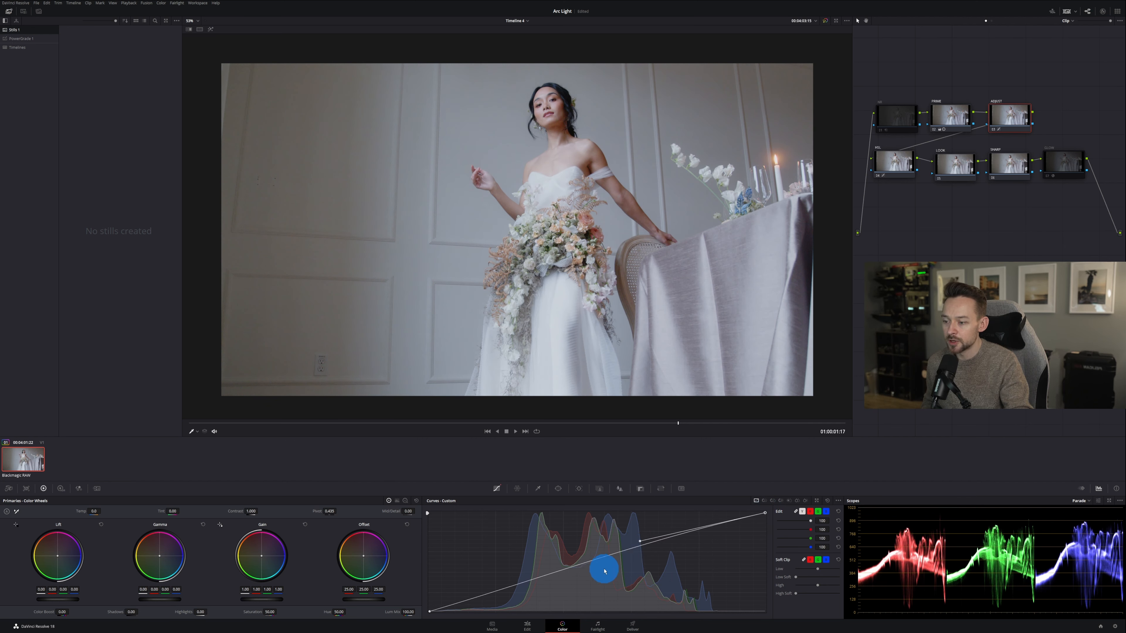
{"action": "left_click", "coordinate": [542, 577]}
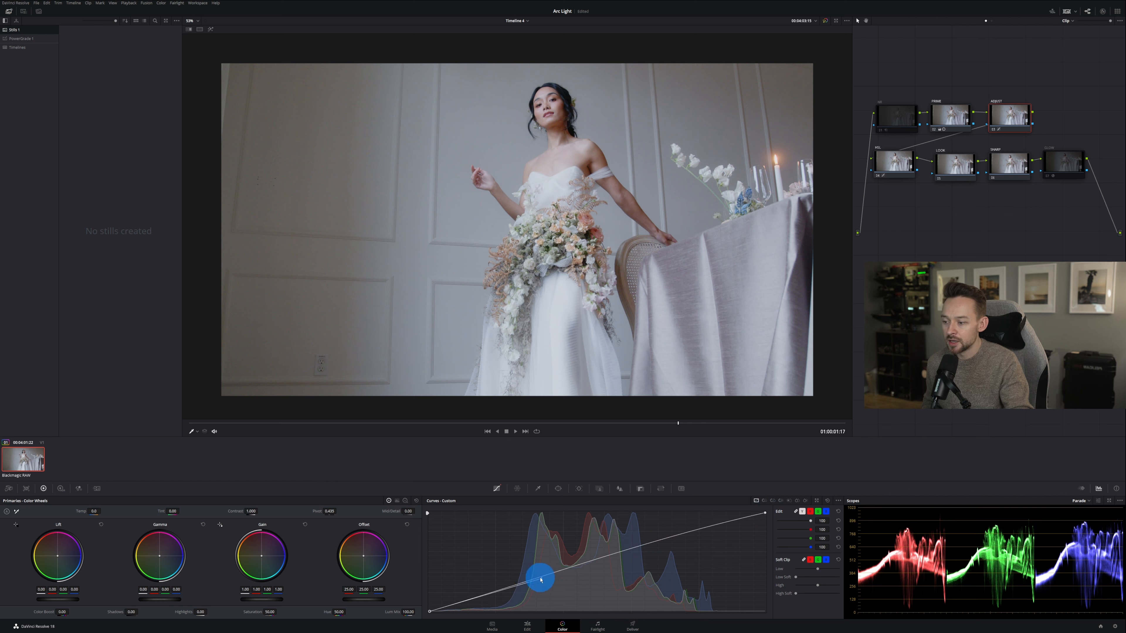
{"action": "left_click_drag", "start_coordinate": [550, 578], "coordinate": [549, 585]}
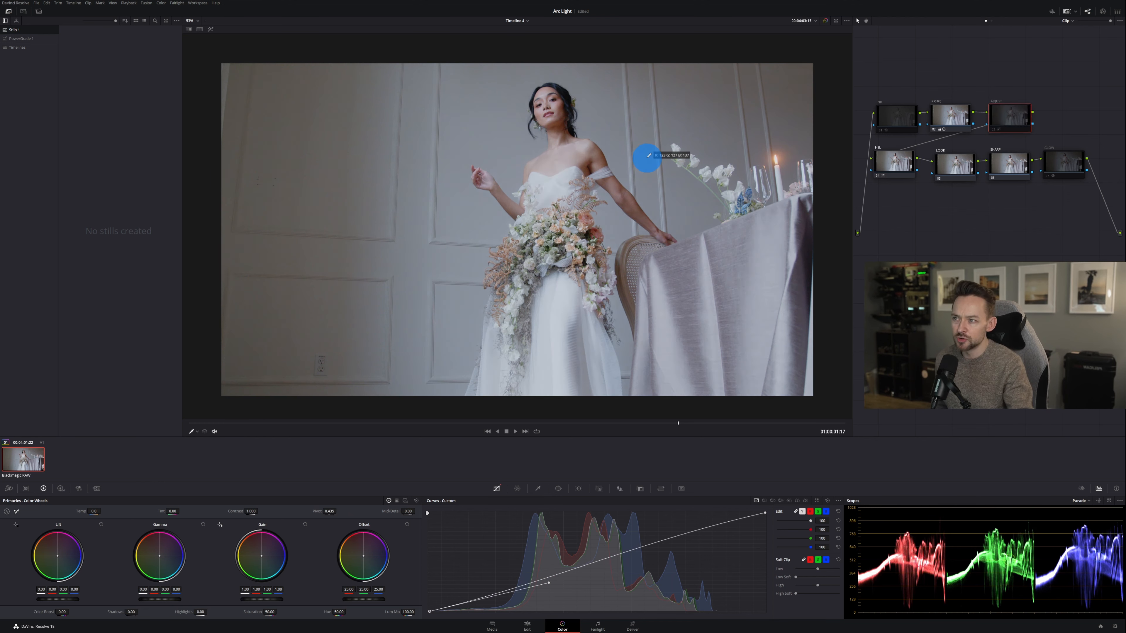
Compare the image with the ADJUST node off and on, inspecting the bride up close and the full frame.
{"action": "scroll", "coordinate": [561, 130], "scroll_direction": "up", "scroll_amount": 1}
{"action": "scroll", "coordinate": [572, 133], "scroll_direction": "up", "scroll_amount": 1}
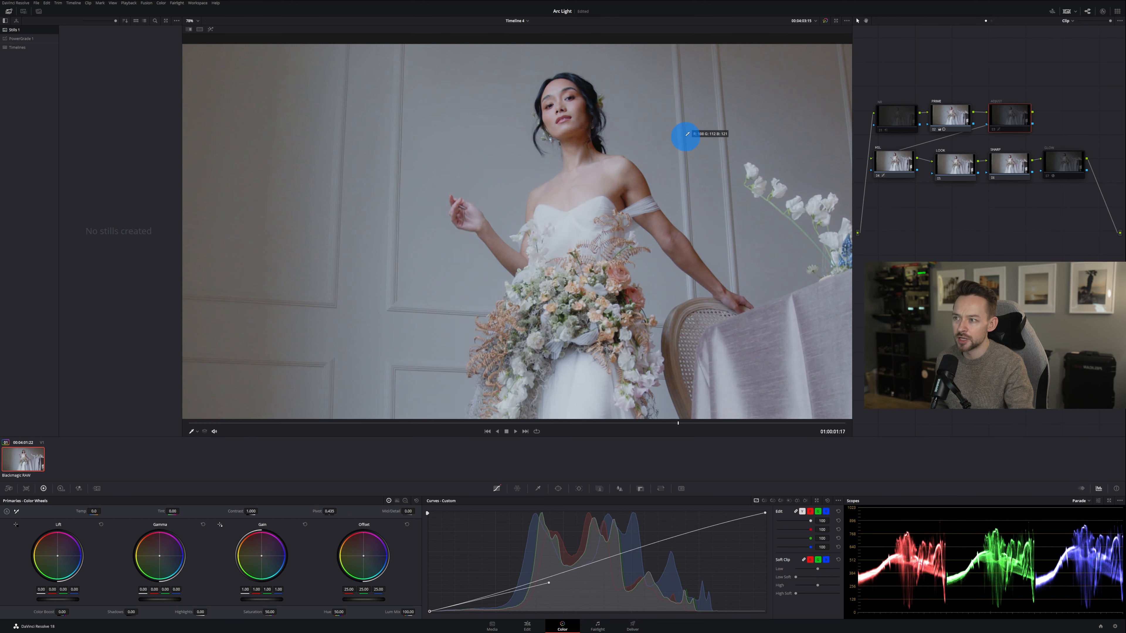
{"action": "key", "text": "ctrl+d"}
{"action": "key", "text": "ctrl+d"}
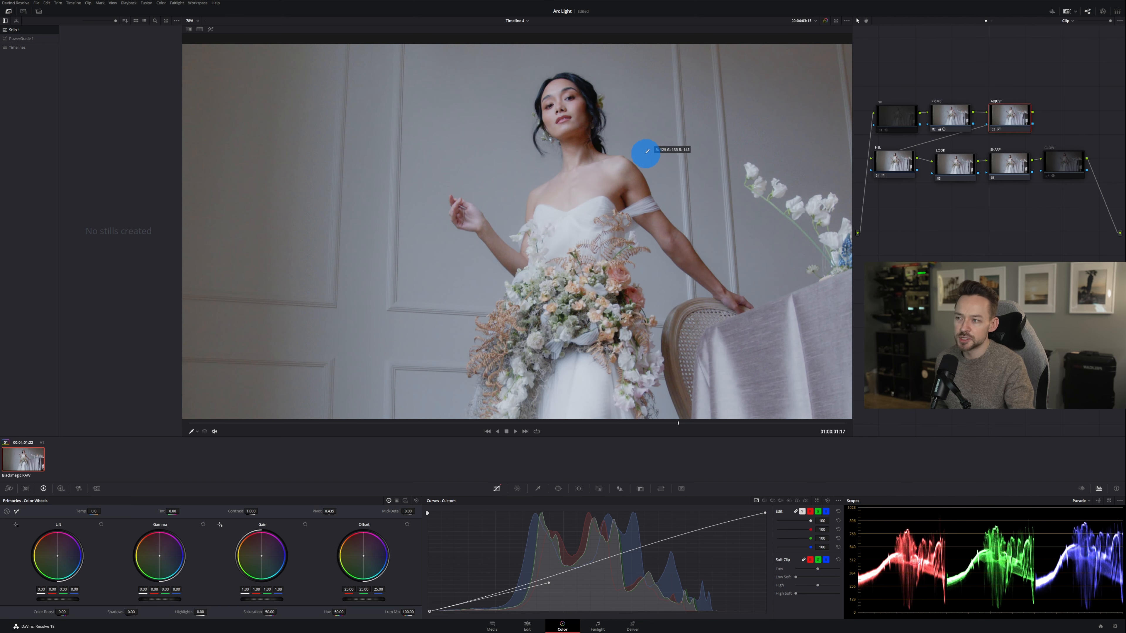
{"action": "scroll", "coordinate": [642, 154], "scroll_direction": "down", "scroll_amount": 3}
{"action": "scroll", "coordinate": [641, 154], "scroll_direction": "down", "scroll_amount": 1}
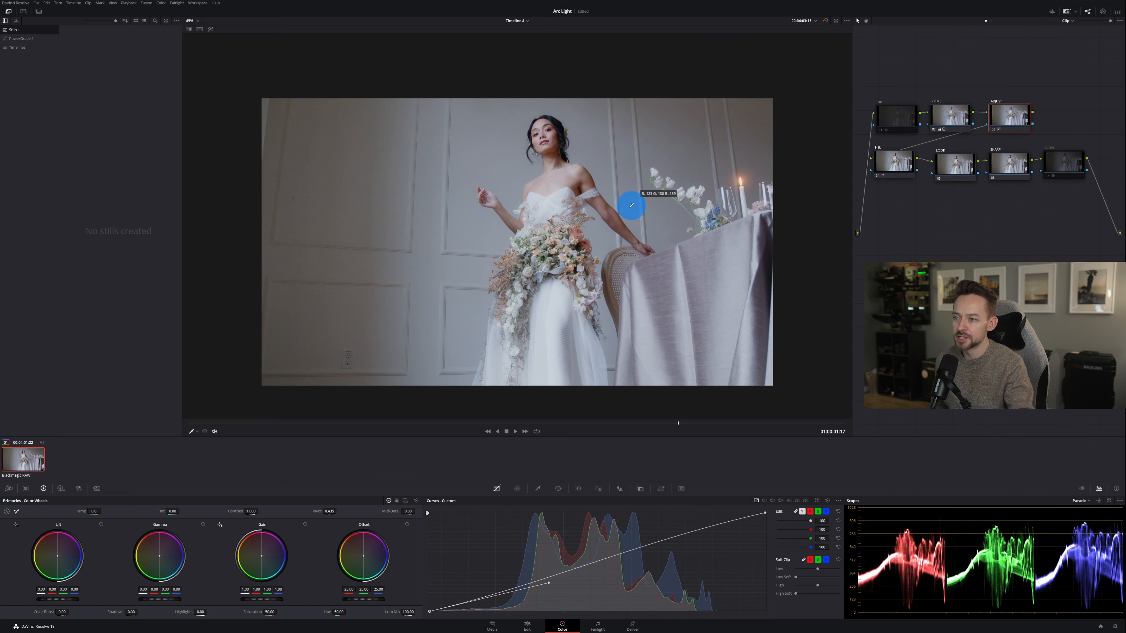
{"action": "scroll", "coordinate": [599, 200], "scroll_direction": "up", "scroll_amount": 1}
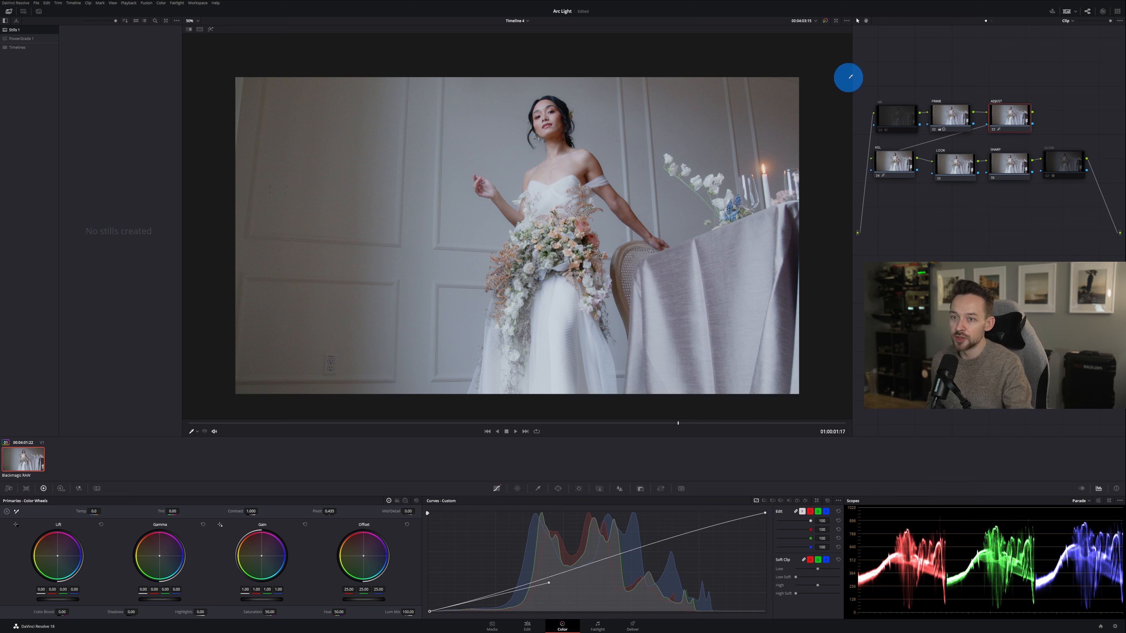
Select the node after ADJUST and review its Hue vs Hue and Hue vs Sat curves.
{"action": "left_click", "coordinate": [896, 167]}
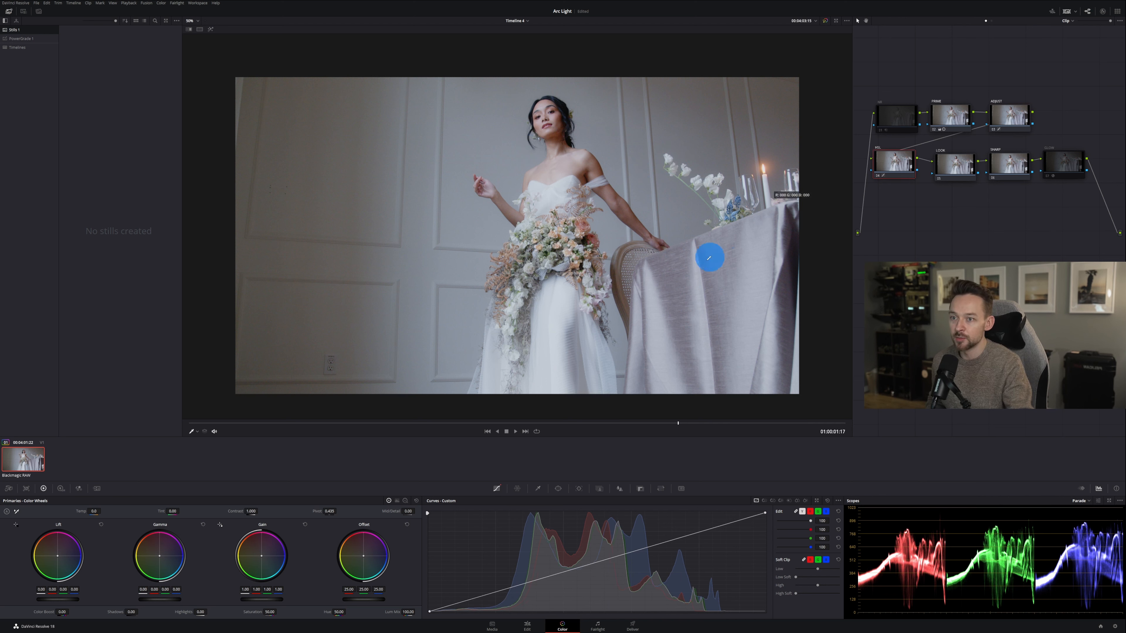
{"action": "left_click", "coordinate": [764, 502]}
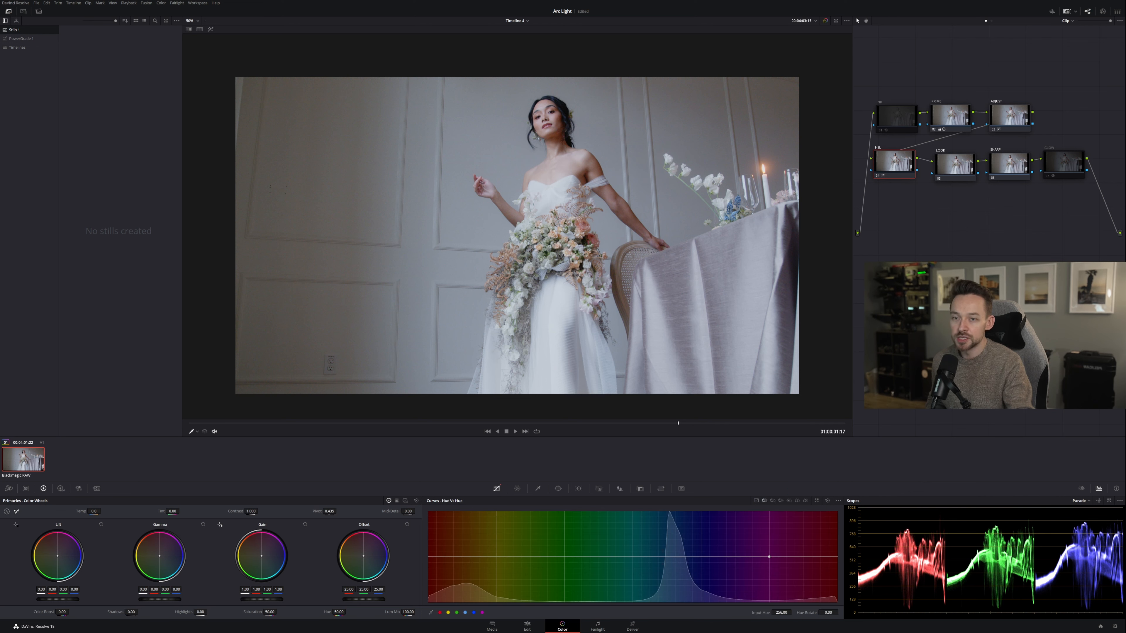
{"action": "left_click", "coordinate": [771, 502]}
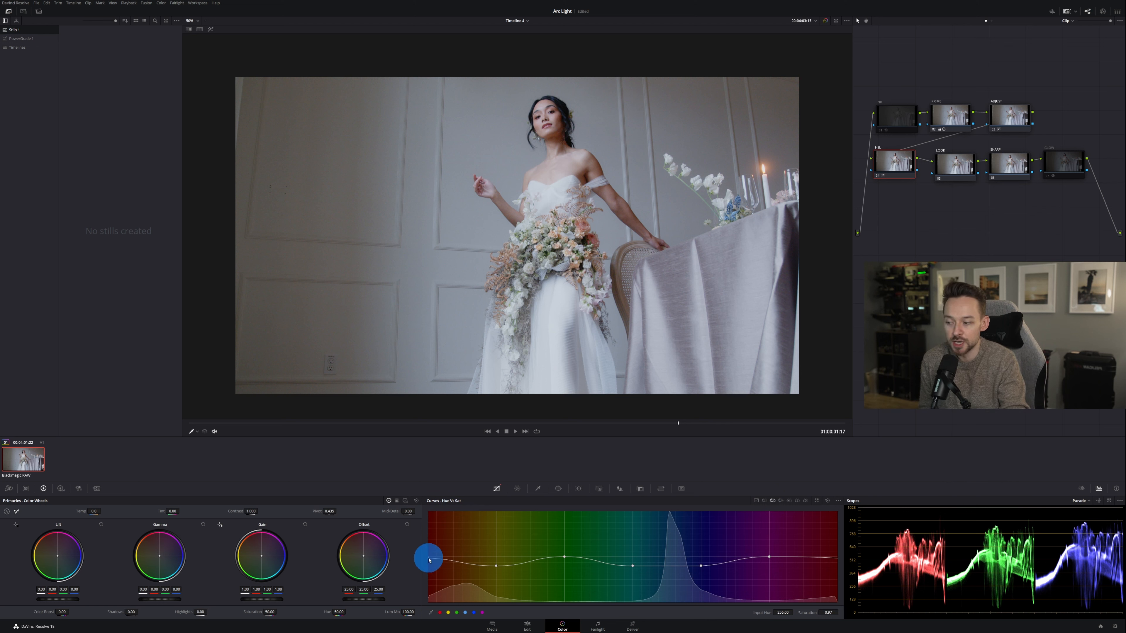
{"action": "left_click", "coordinate": [765, 501]}
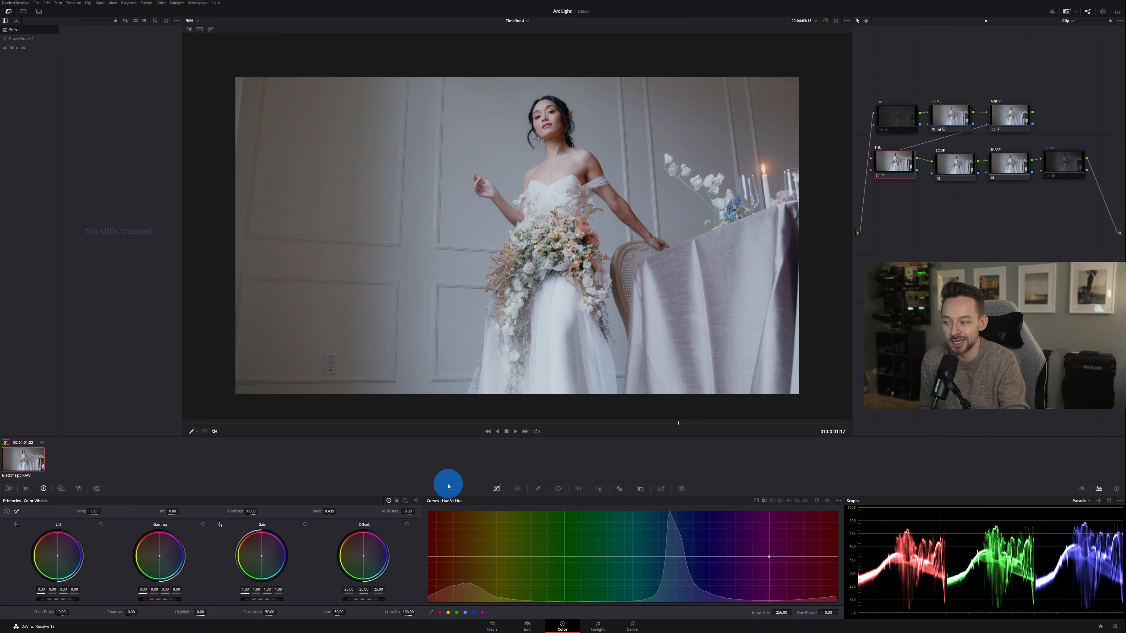
On the LOOK node, sample the viewer image from the wall toward the bride to place control points on the Hue vs Lum curve.
{"action": "left_click", "coordinate": [781, 502]}
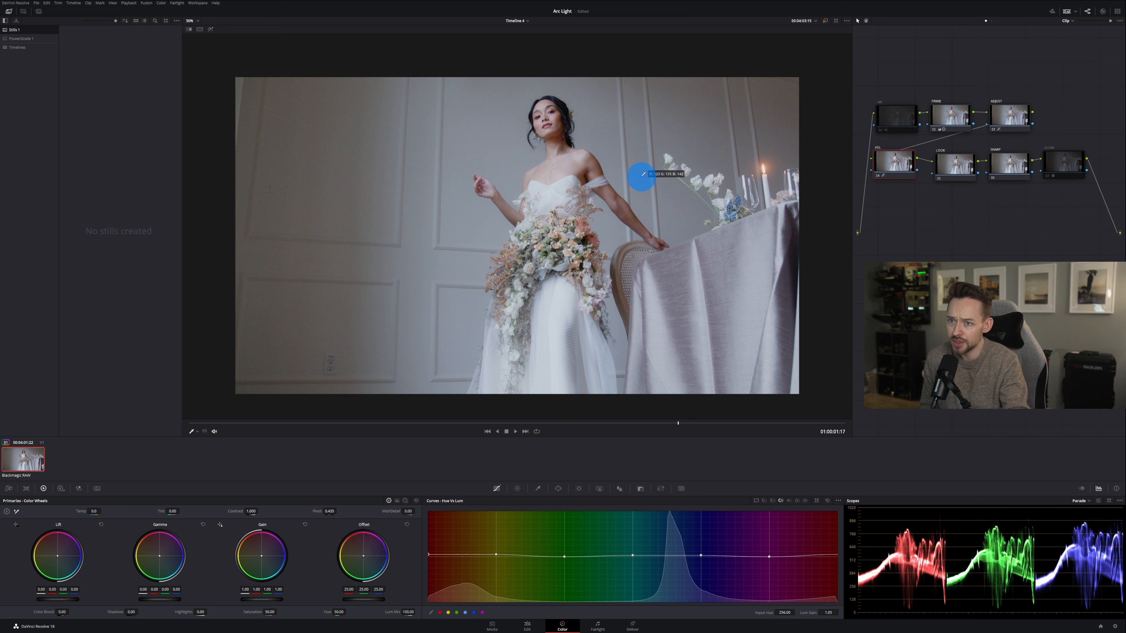
{"action": "left_click", "coordinate": [954, 167]}
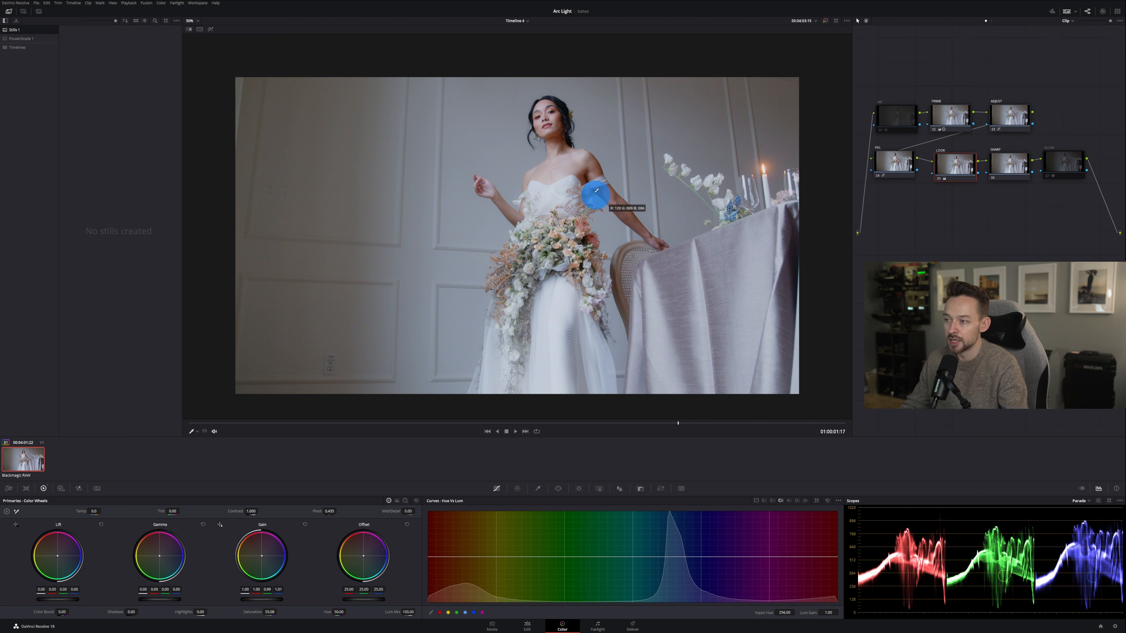
{"action": "right_click", "coordinate": [413, 229]}
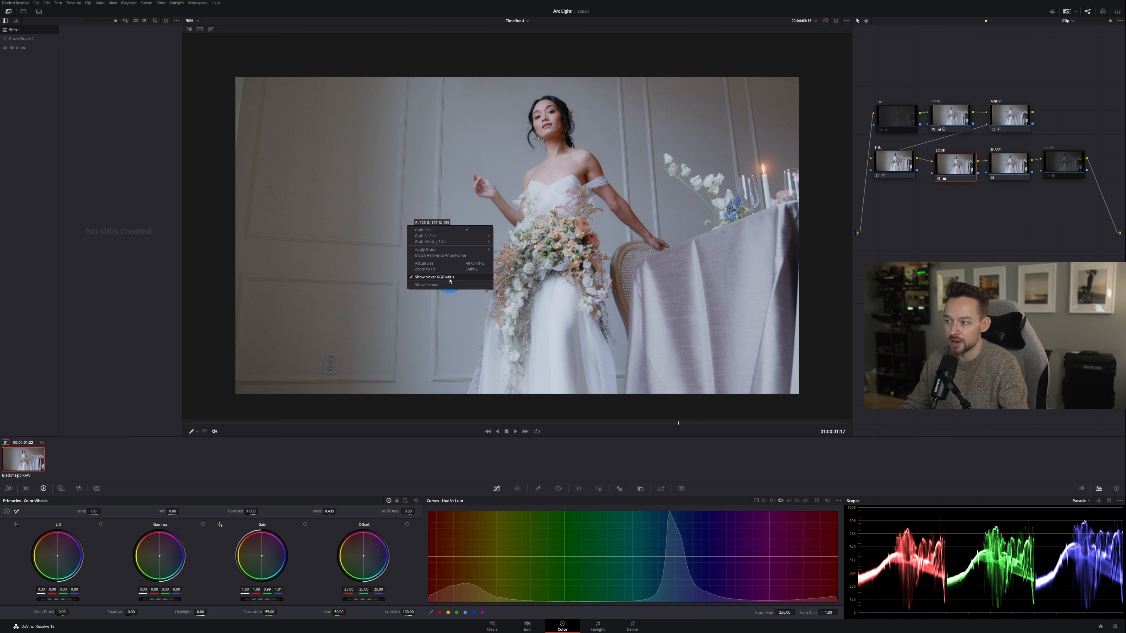
{"action": "mouse_move", "coordinate": [463, 207]}
{"action": "left_mouse_down"}
{"action": "mouse_move", "coordinate": [490, 188]}
{"action": "mouse_move", "coordinate": [553, 202]}
{"action": "left_mouse_up"}
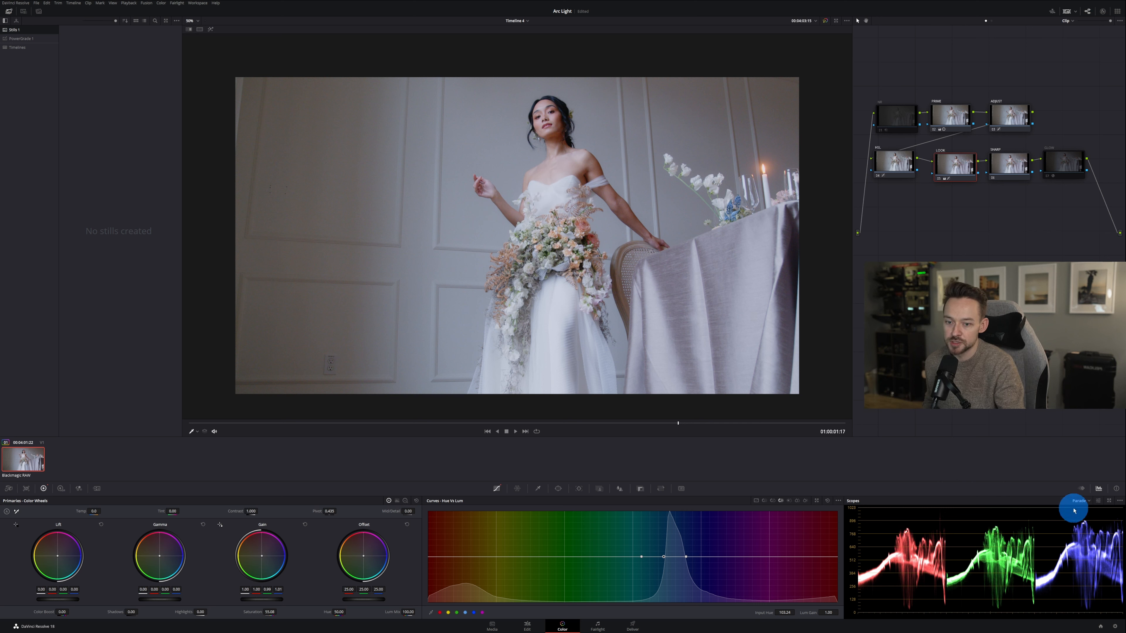
Examine the clip's levels in the Waveform scope and return the scope to Parade.
{"action": "left_click", "coordinate": [1090, 502]}
{"action": "left_click", "coordinate": [1091, 517]}
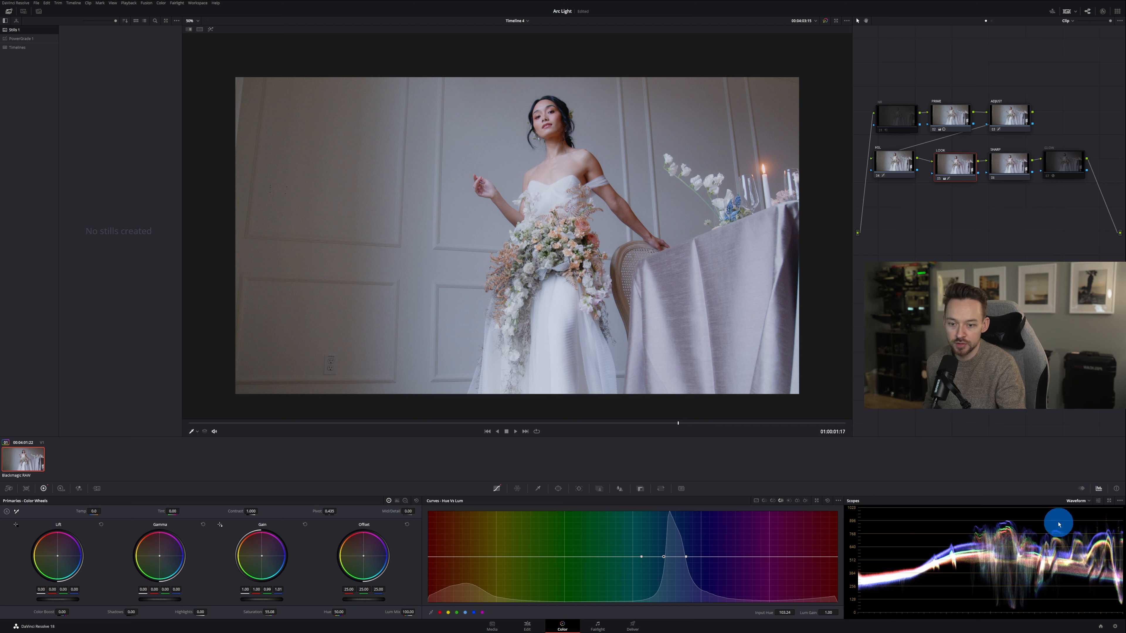
{"action": "left_click", "coordinate": [1087, 501]}
{"action": "left_click", "coordinate": [1084, 512]}
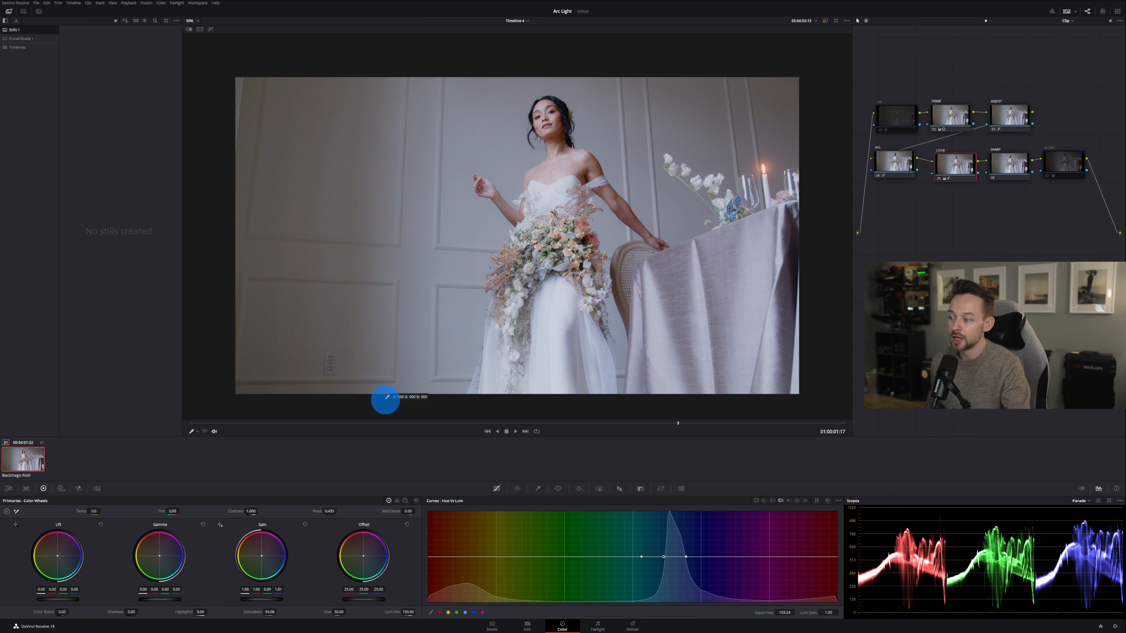
Compare the image with the LOOK node off and on, in the full frame and closer on the bride.
{"action": "key", "text": "ctrl+d"}
{"action": "scroll", "coordinate": [571, 166], "scroll_direction": "up", "scroll_amount": 4}
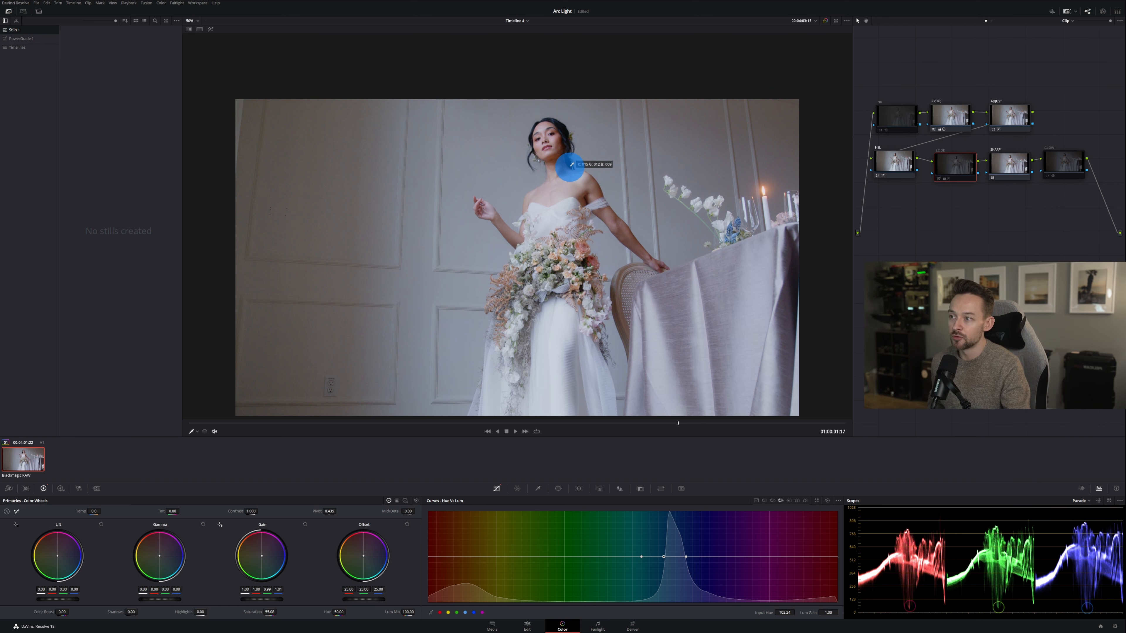
{"action": "scroll", "coordinate": [573, 175], "scroll_direction": "down", "scroll_amount": 3}
{"action": "key", "text": "ctrl+d"}
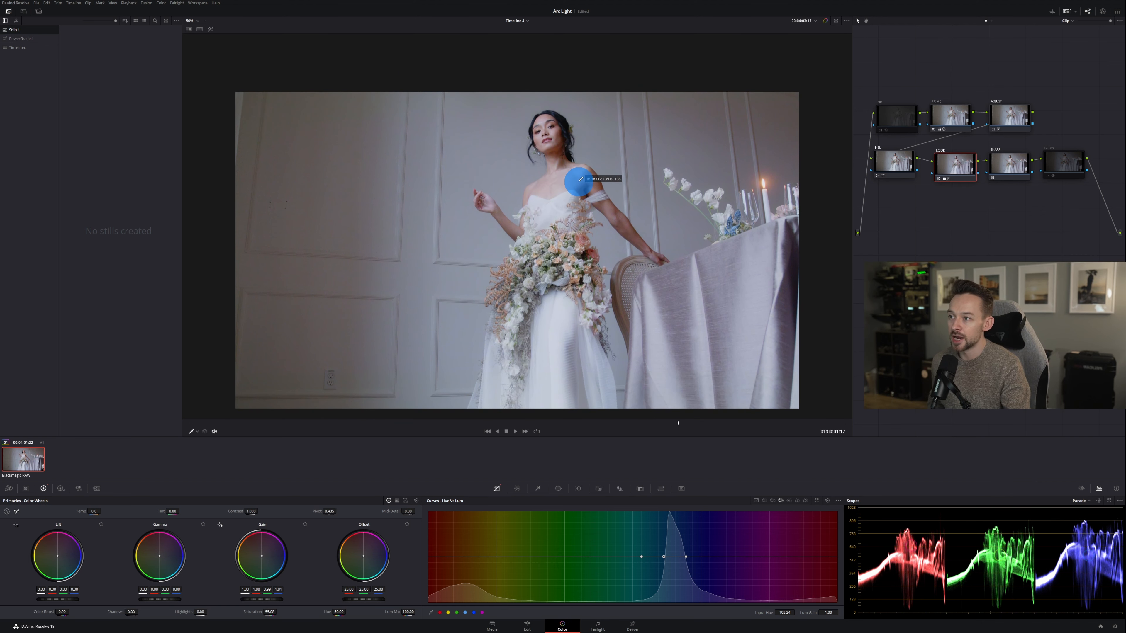
{"action": "scroll", "coordinate": [580, 179], "scroll_direction": "up", "scroll_amount": 2}
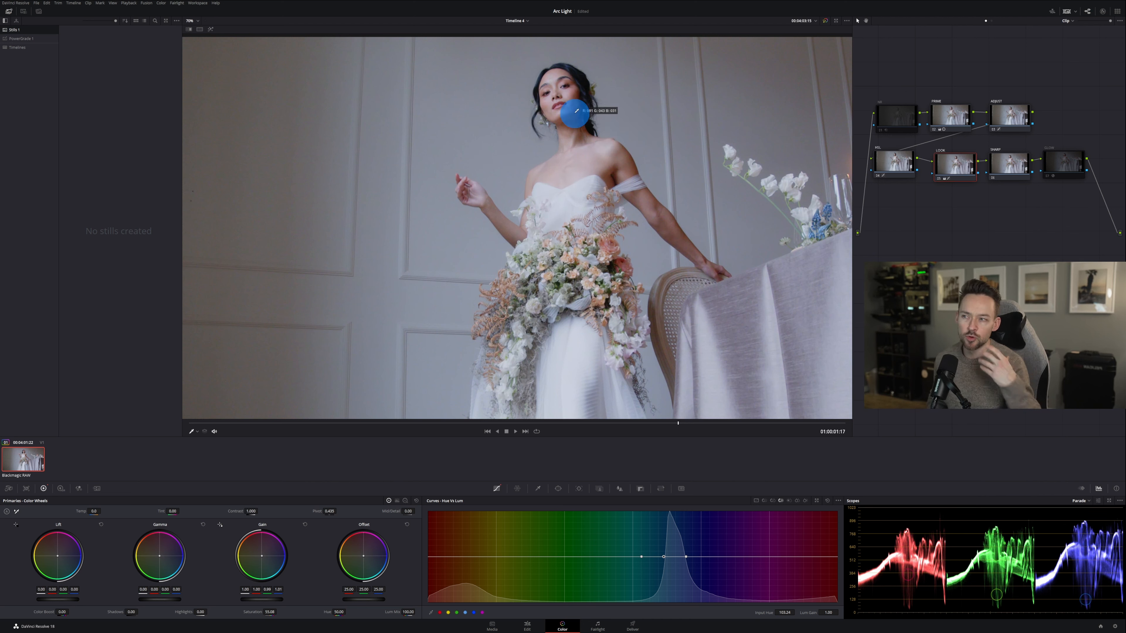
{"action": "key", "text": "ctrl+d"}
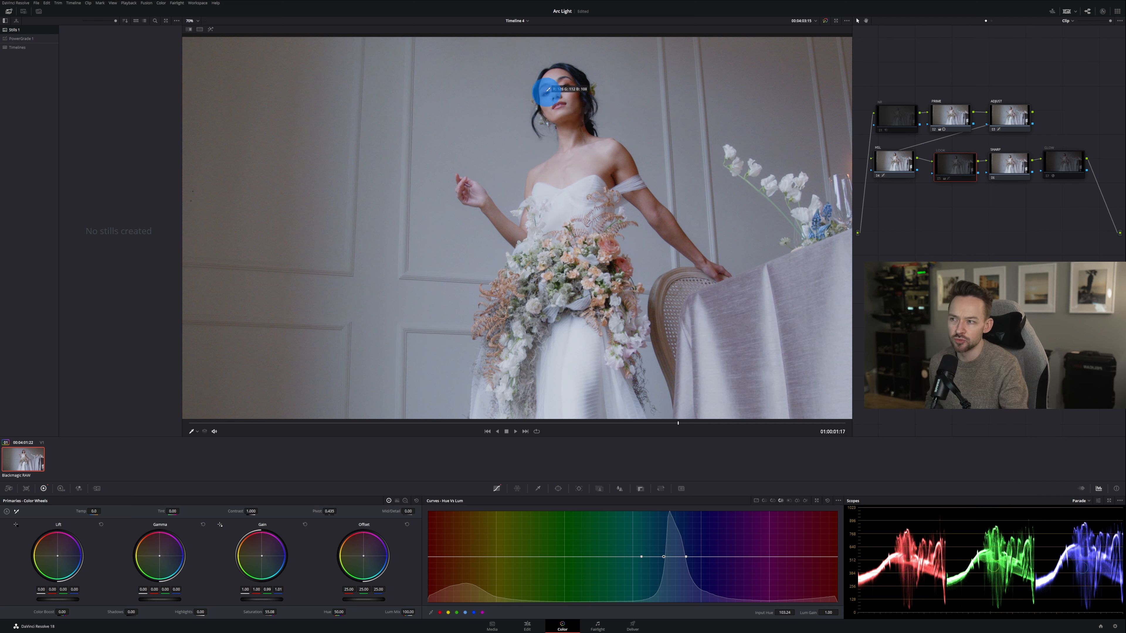
{"action": "key", "text": "ctrl+d"}
On the SHARP node, set the Blur radius to 0.48 for all channels to sharpen the image slightly.
{"action": "left_click", "coordinate": [1011, 166]}
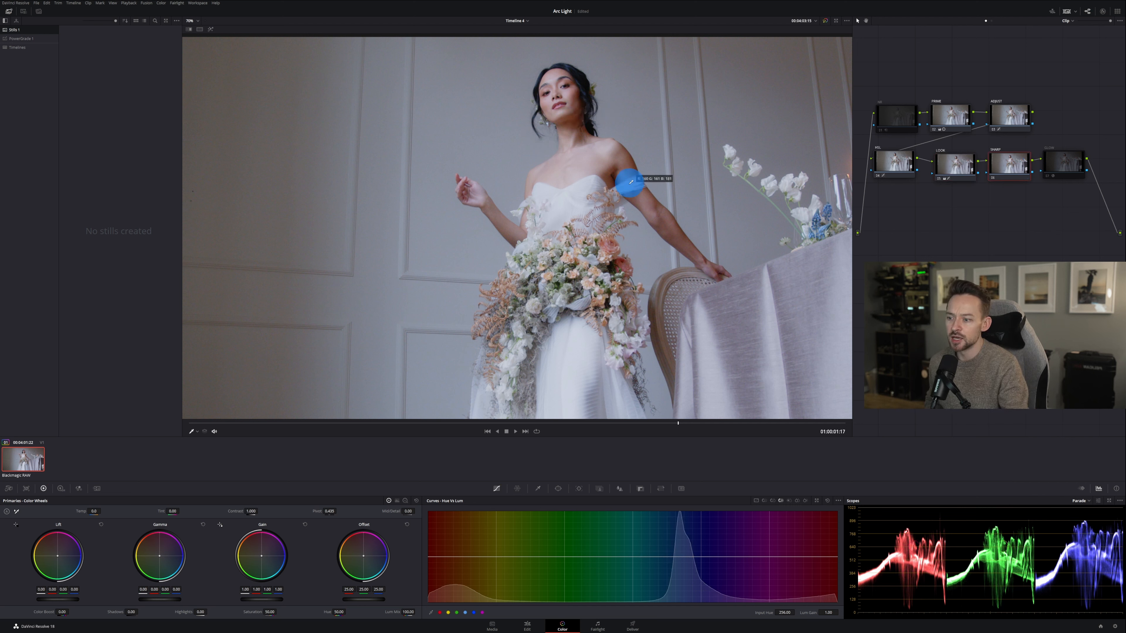
{"action": "left_click", "coordinate": [619, 488]}
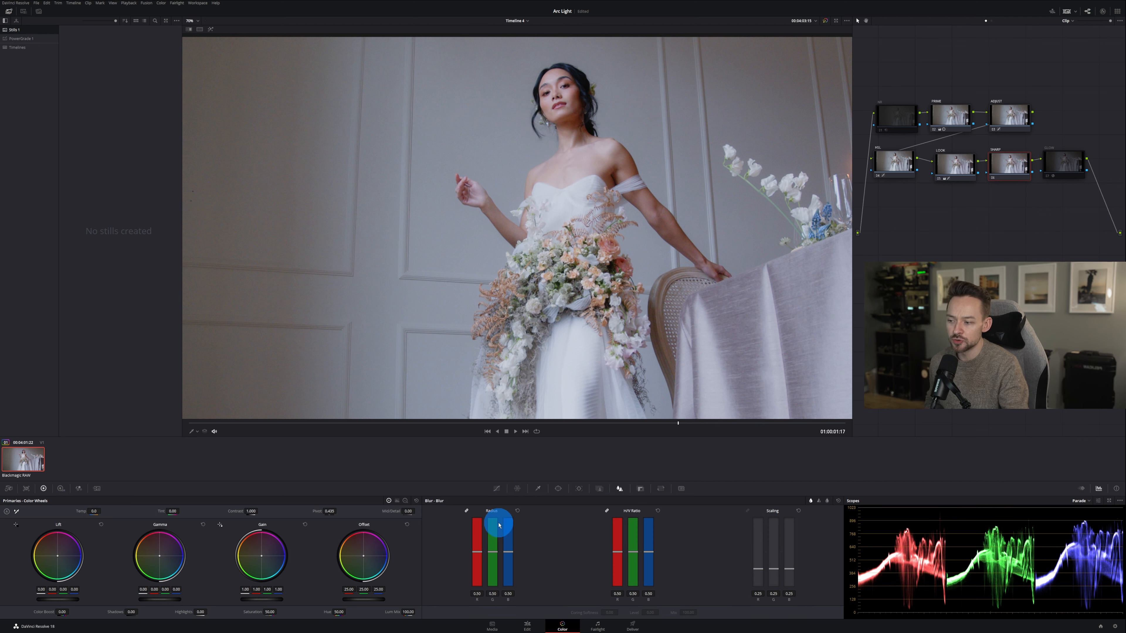
{"action": "left_click", "coordinate": [494, 553]}
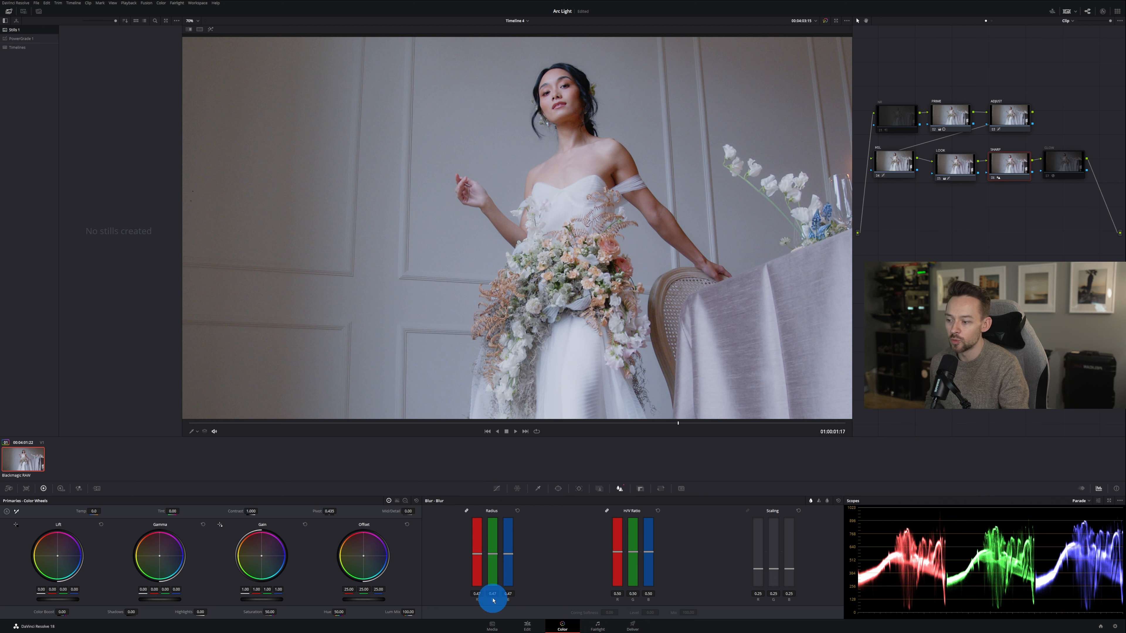
{"action": "left_click_drag", "start_coordinate": [494, 595], "coordinate": [493, 595]}
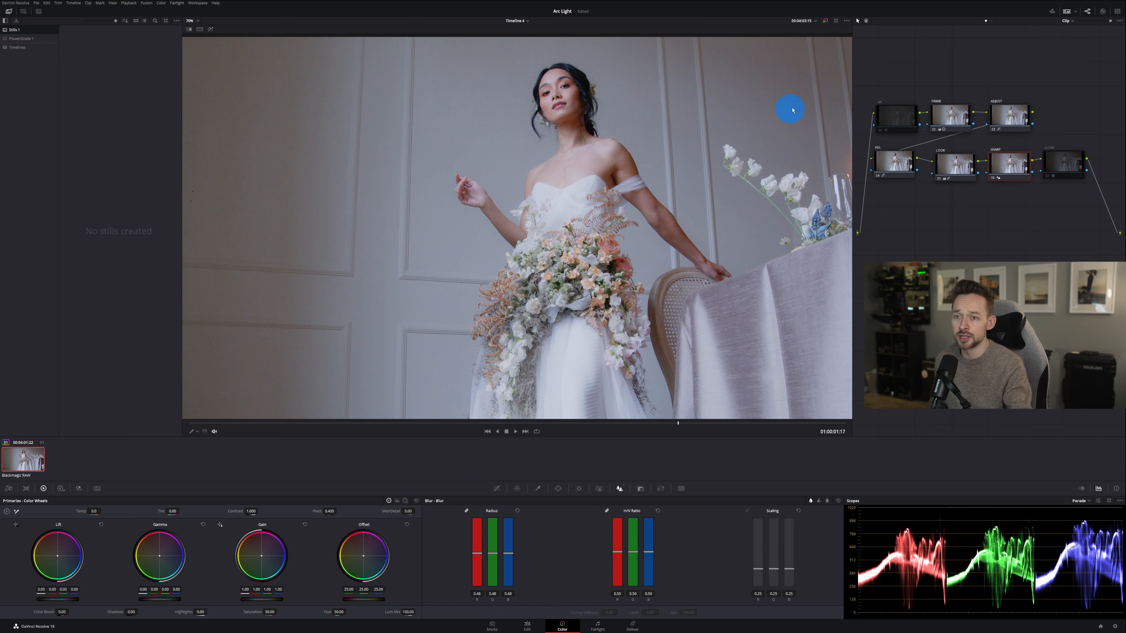
Compare the full frame with the node before ADJUST off and on.
{"action": "left_click", "coordinate": [950, 116]}
{"action": "scroll", "coordinate": [637, 160], "scroll_direction": "down", "scroll_amount": 5}
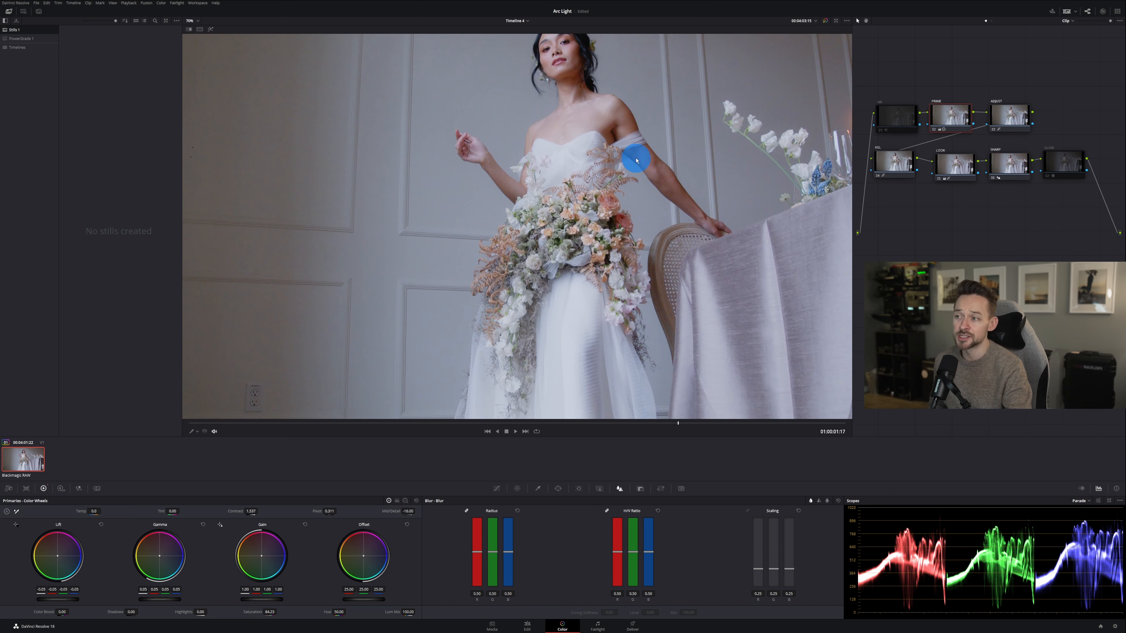
{"action": "scroll", "coordinate": [636, 158], "scroll_direction": "down", "scroll_amount": 2}
{"action": "key", "text": "shift+d"}
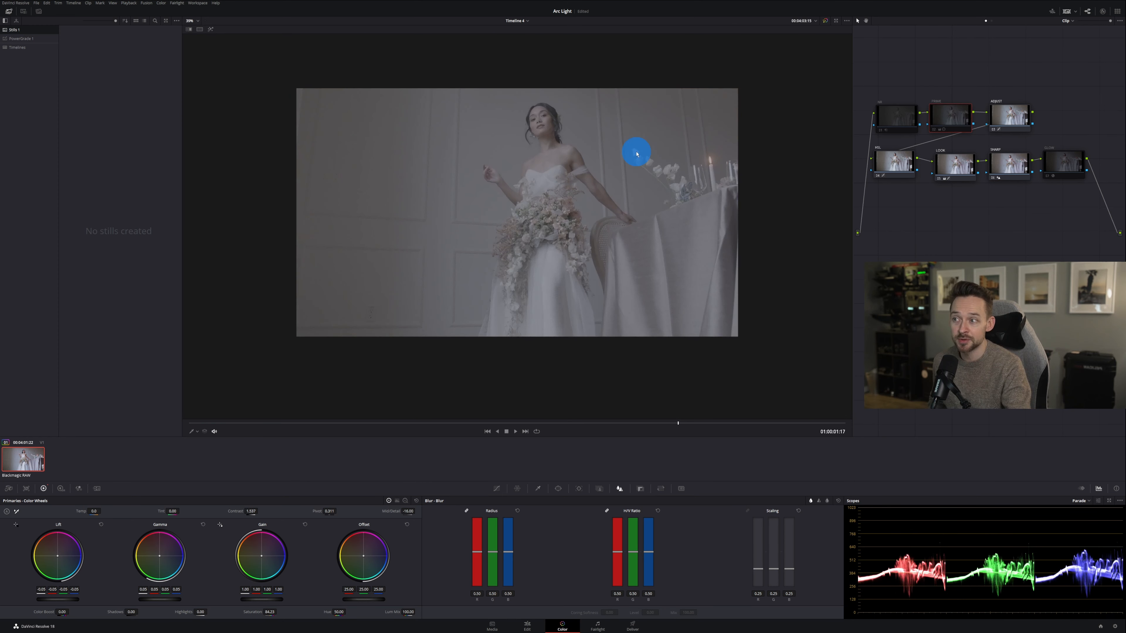
{"action": "key", "text": "shift+d"}
{"action": "scroll", "coordinate": [611, 162], "scroll_direction": "up", "scroll_amount": 1}
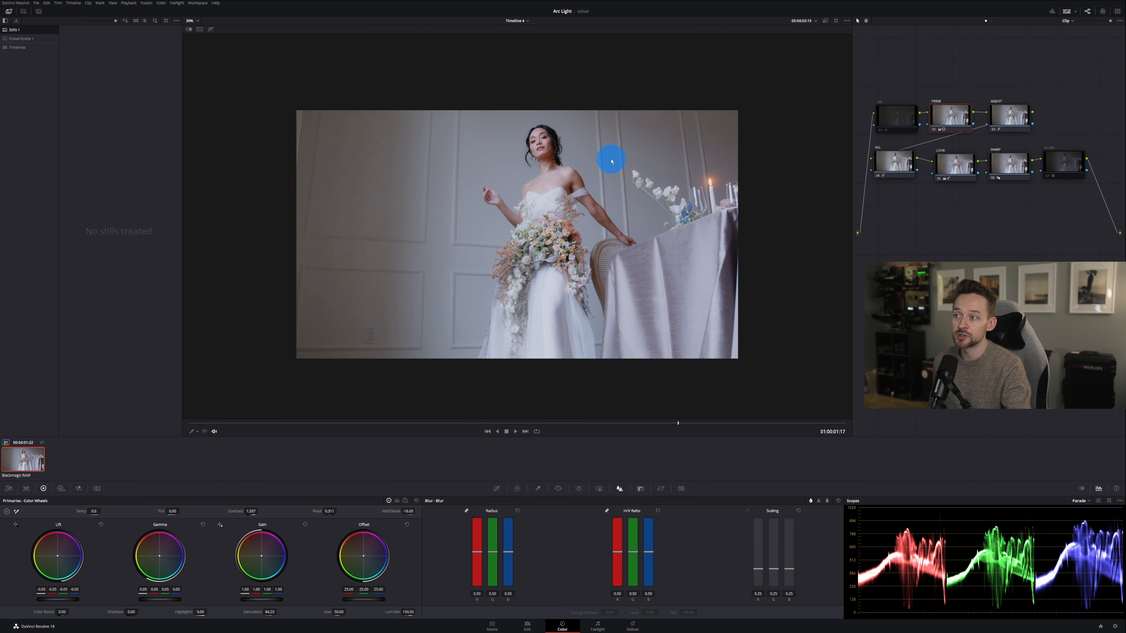
{"action": "scroll", "coordinate": [611, 161], "scroll_direction": "up", "scroll_amount": 3}
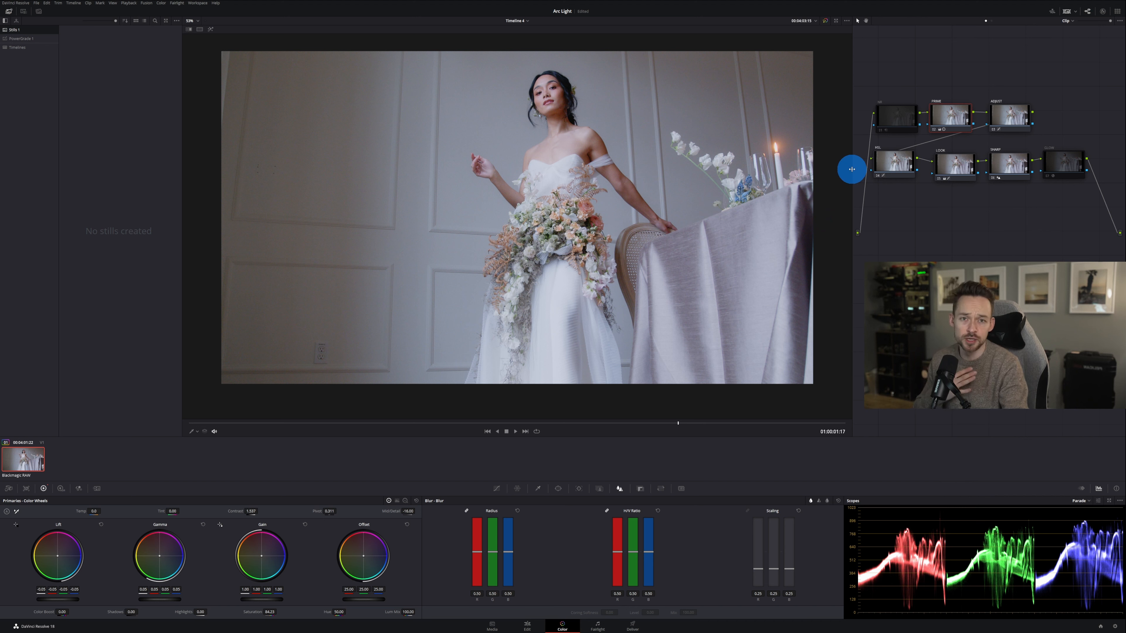
Enable the GLOW node, set its Glow effect's Global Blend to 0.257, and compare the image with the glow off and on.
{"action": "left_click", "coordinate": [1010, 167]}
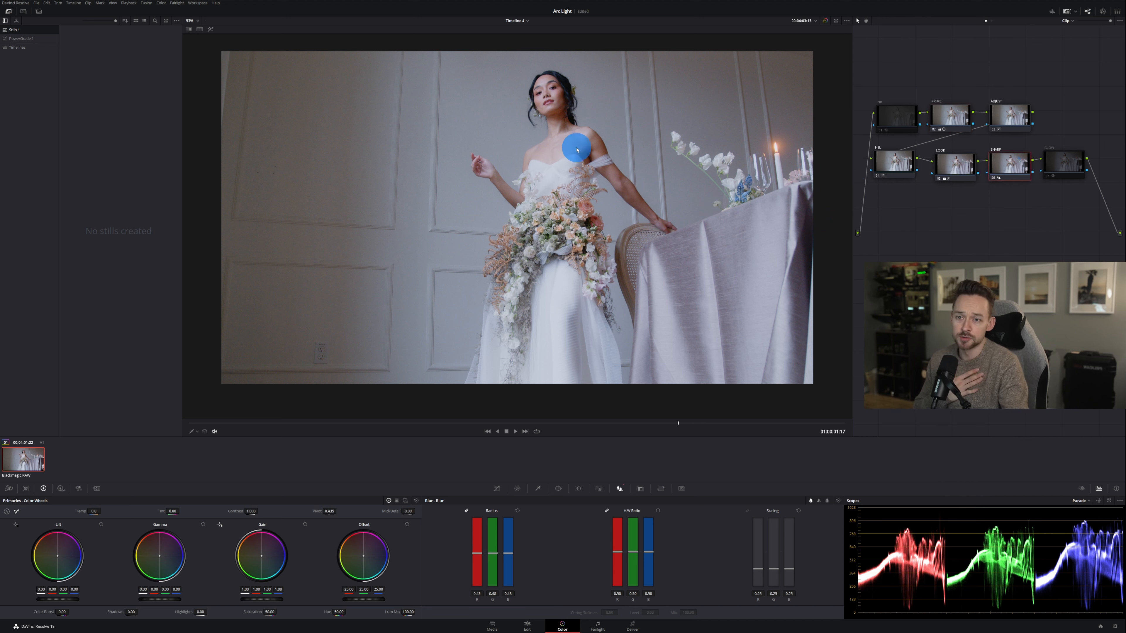
{"action": "left_click", "coordinate": [1072, 158]}
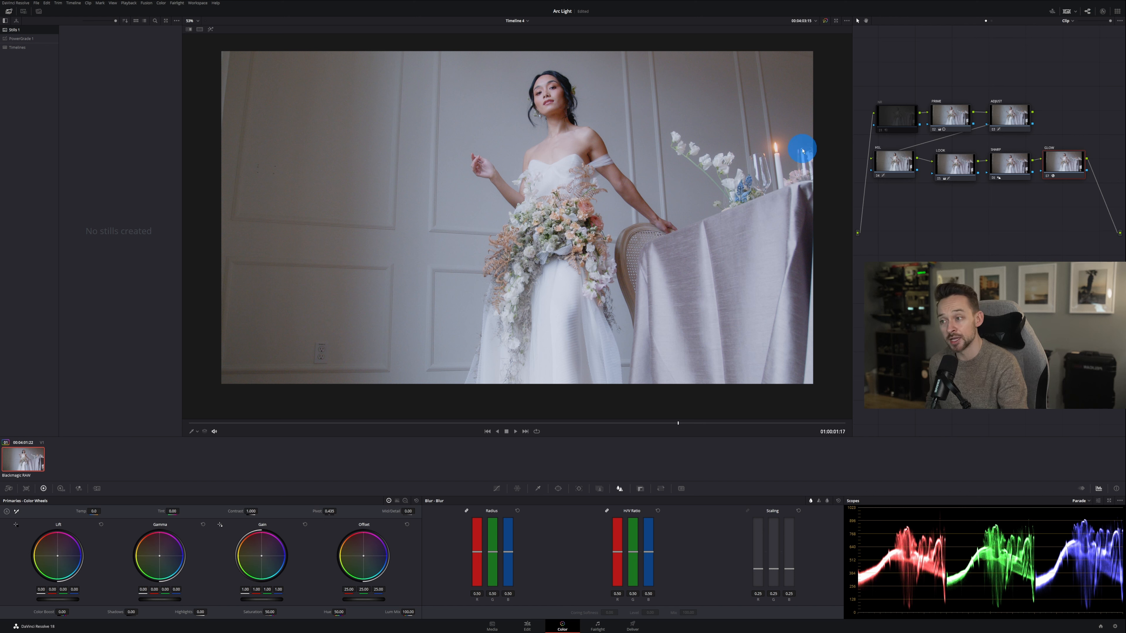
{"action": "left_click", "coordinate": [1103, 11]}
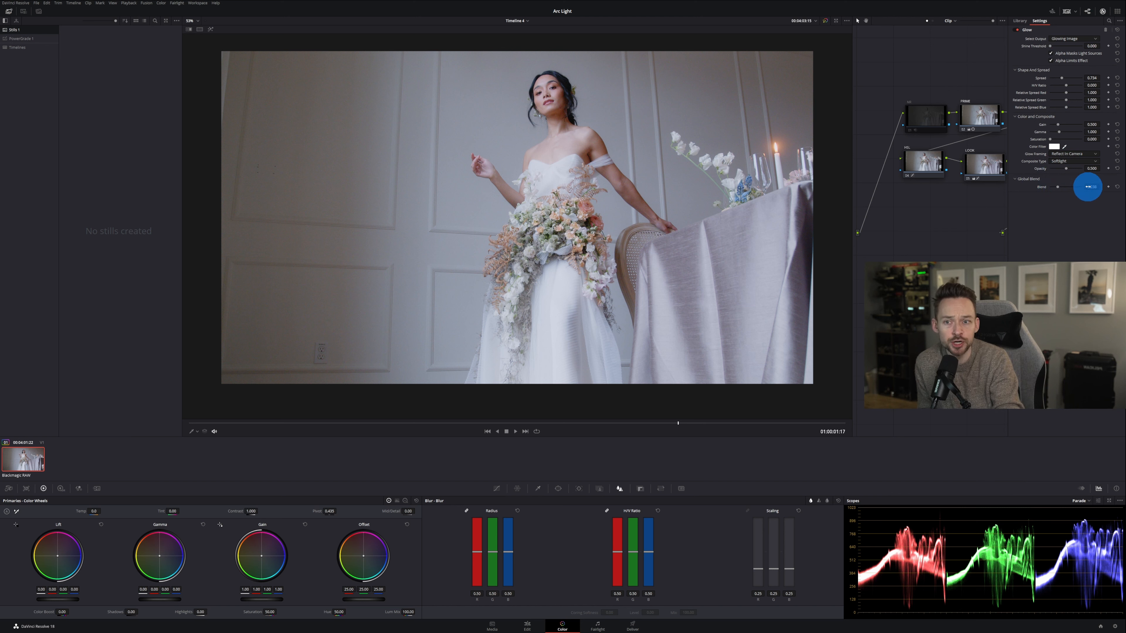
{"action": "left_click_drag", "start_coordinate": [1090, 186], "coordinate": [1059, 188]}
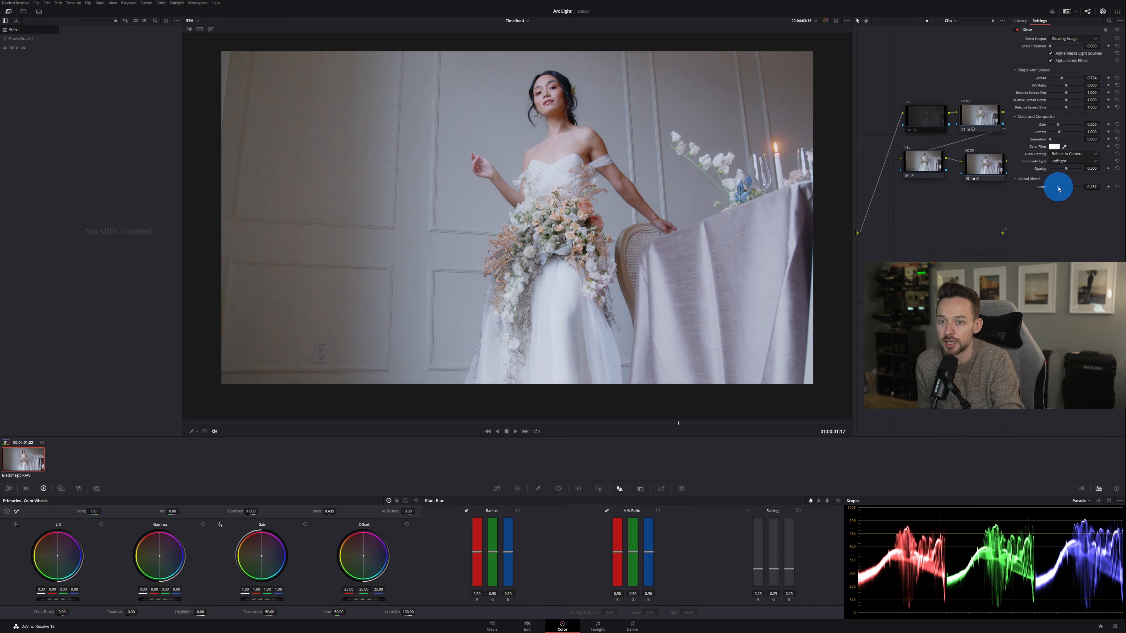
{"action": "left_click", "coordinate": [1097, 12]}
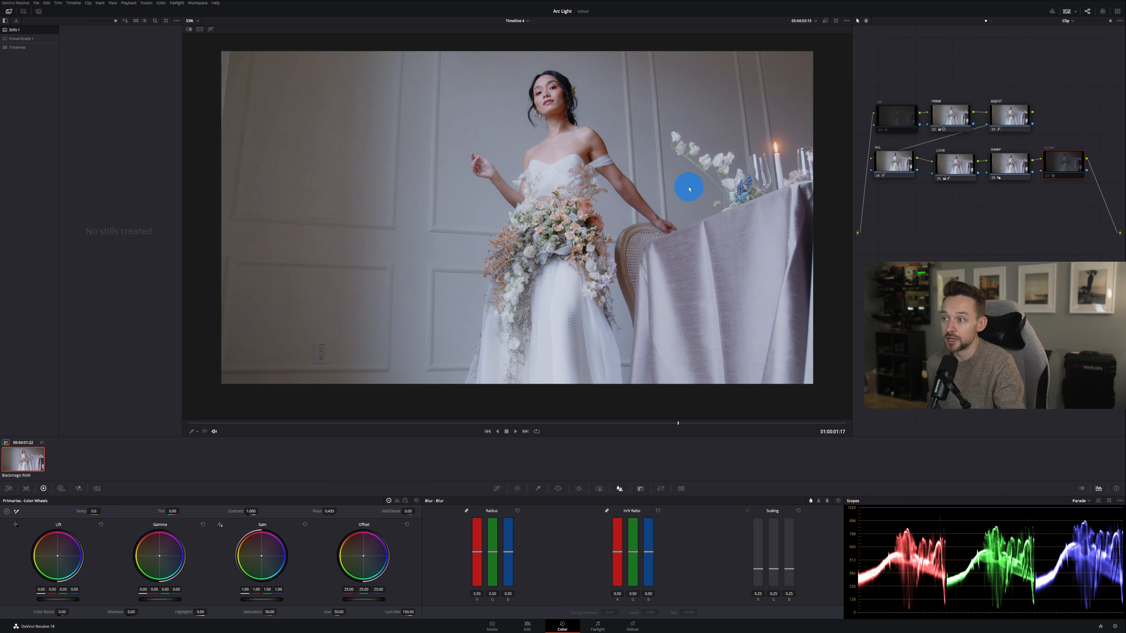
{"action": "key", "text": "shift+d"}
{"action": "key", "text": "shift+d"}
With the NR node temporarily enabled, compare the whole node tree off and on in full screen.
{"action": "left_click", "coordinate": [893, 115]}
{"action": "key", "text": "ctrl+d"}
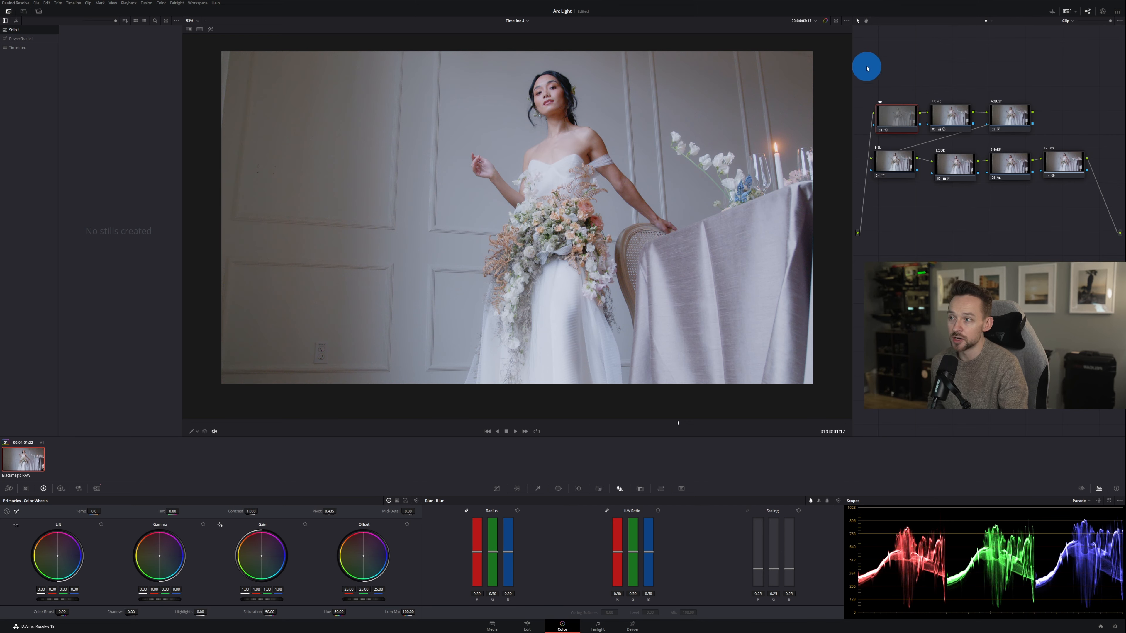
{"action": "left_click_drag", "start_coordinate": [867, 66], "coordinate": [1089, 230]}
{"action": "key", "text": "ctrl+f"}
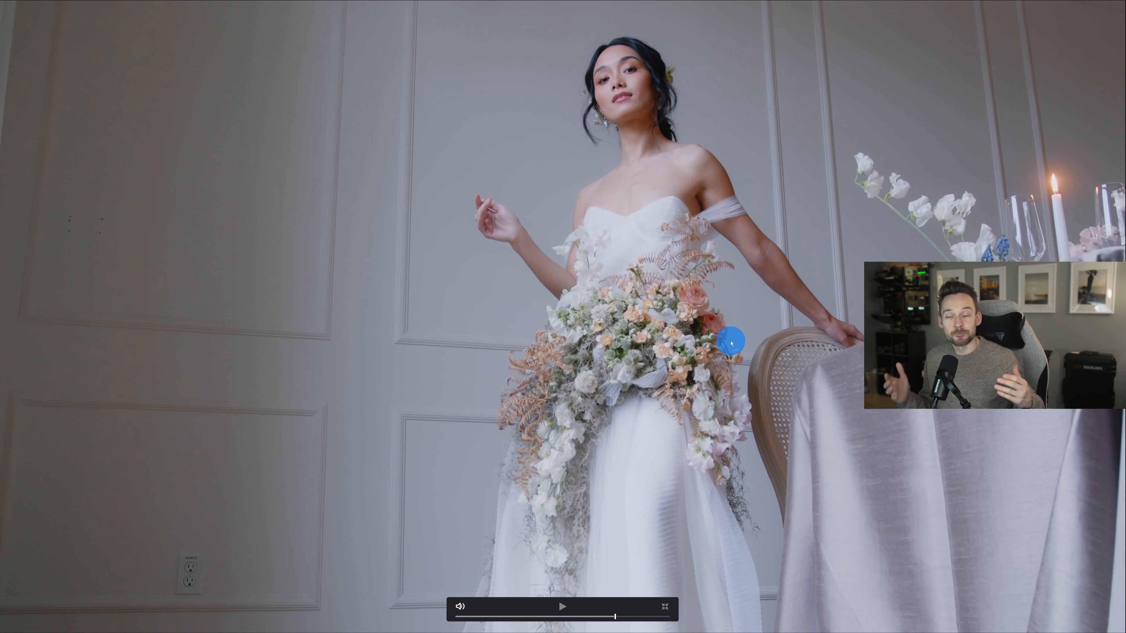
{"action": "key", "text": "ctrl+d"}
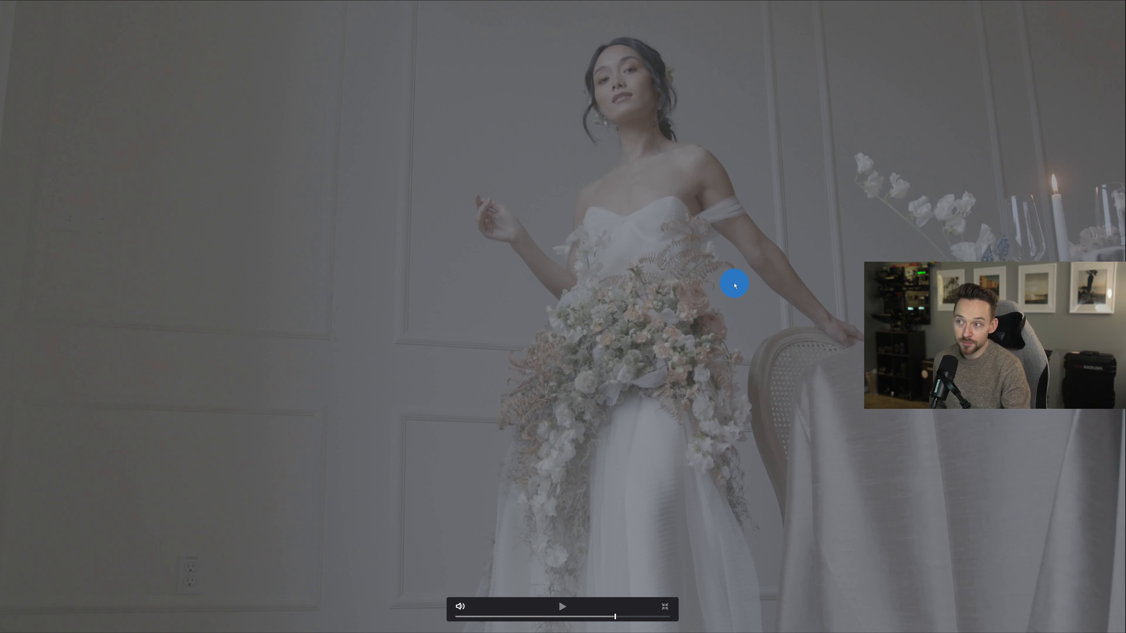
{"action": "key", "text": "ctrl+d"}
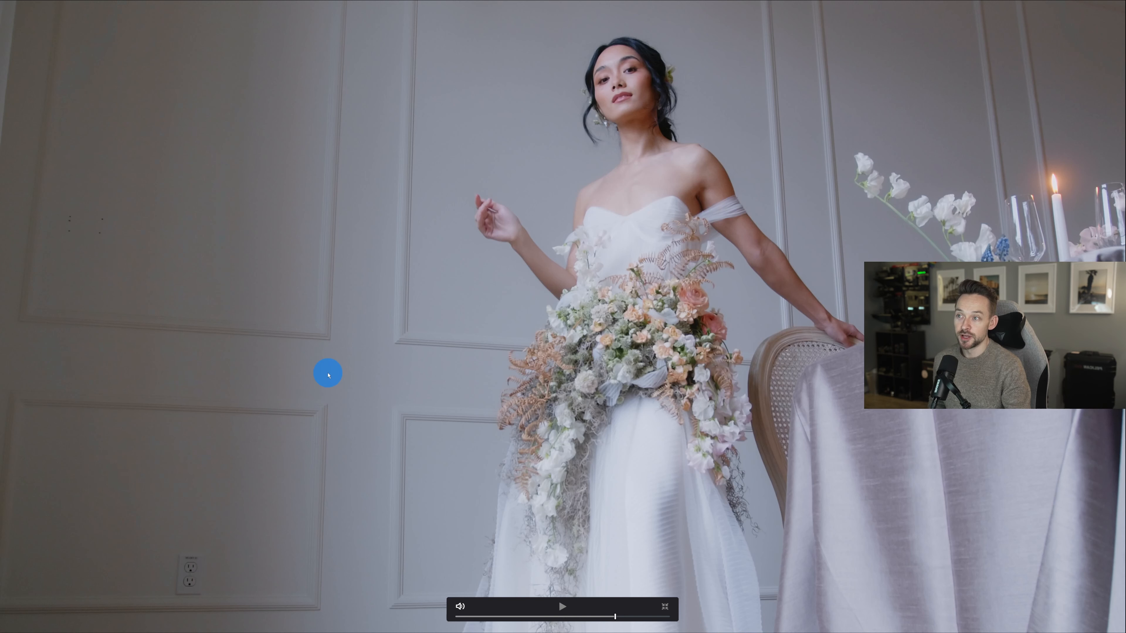
{"action": "left_click", "coordinate": [457, 616]}
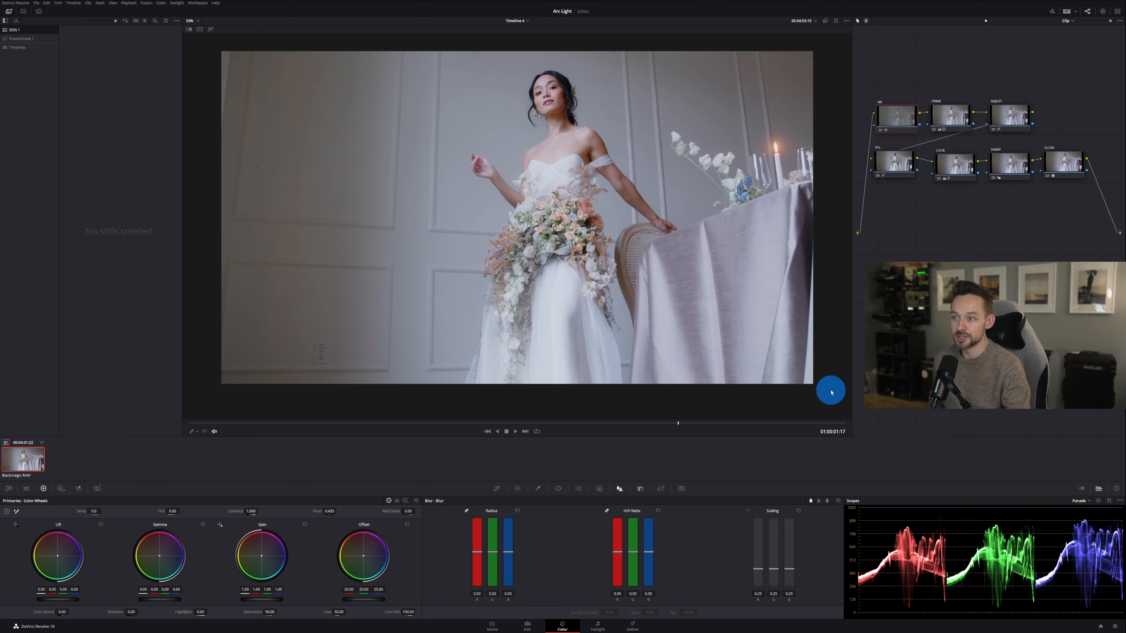
{"action": "key", "text": "ctrl+d"}
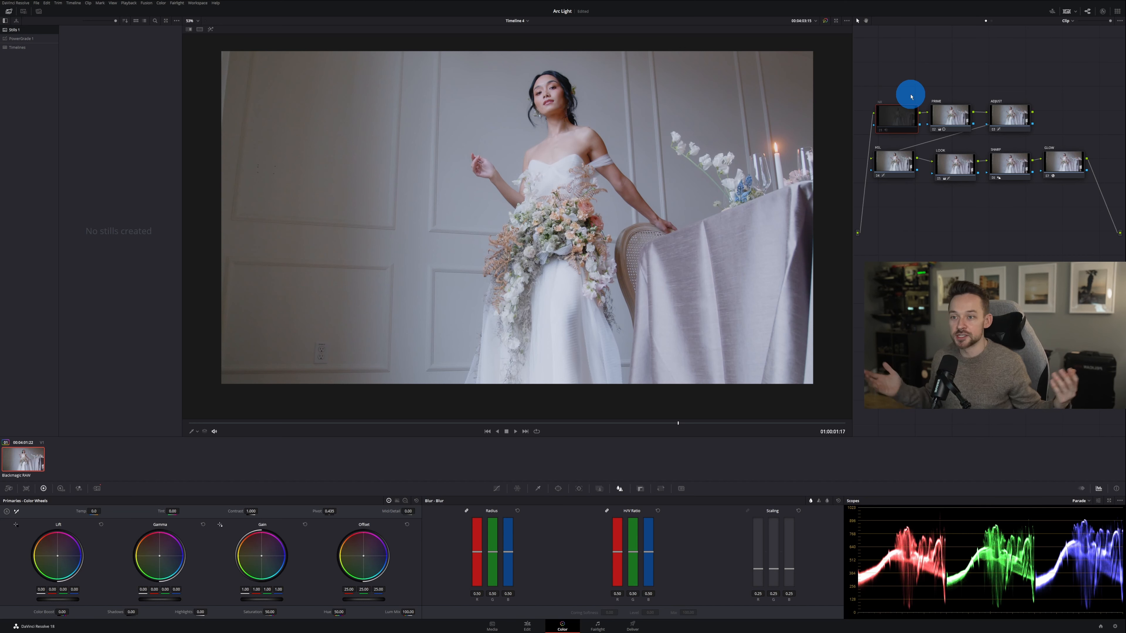